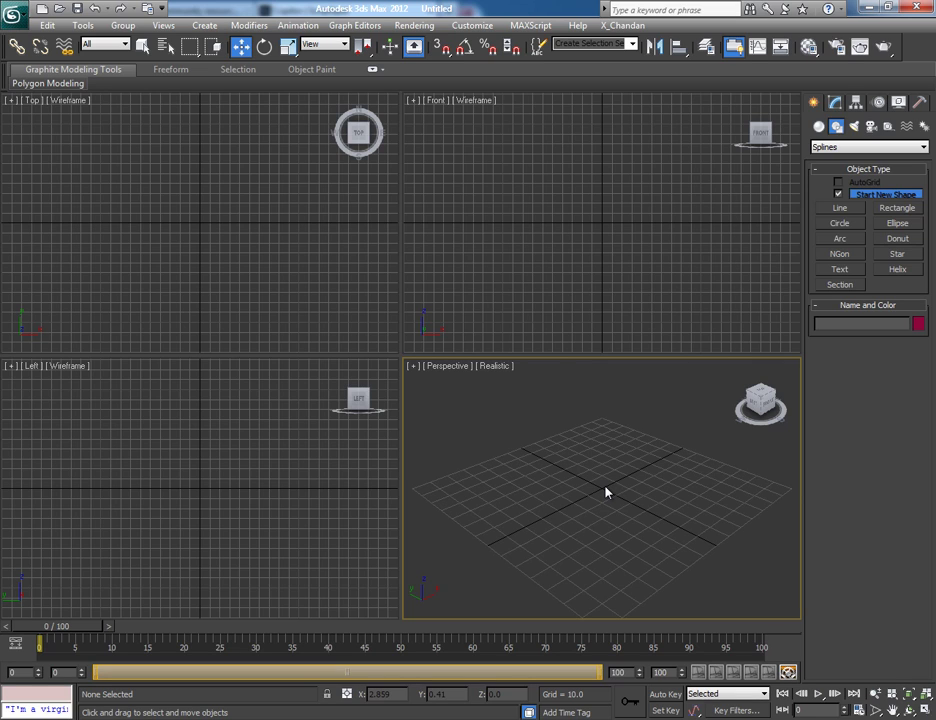
Tilt the Perspective view slightly and drag out a box in the four-viewport scene
middle_drag(605, 492, 605, 480)
mouse_move(428, 718)
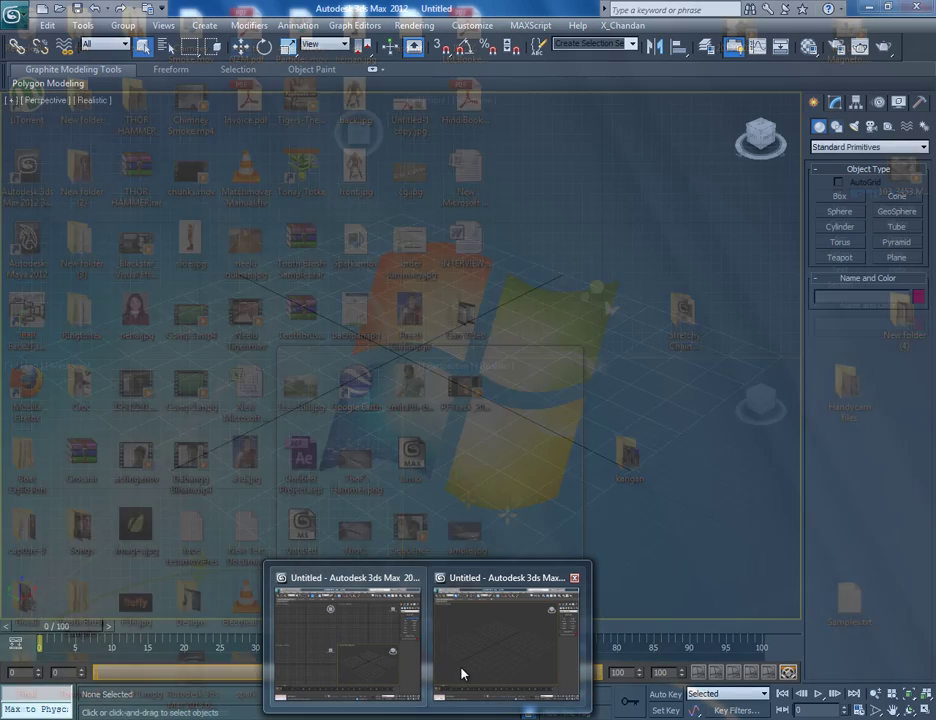
mouse_move(463, 669)
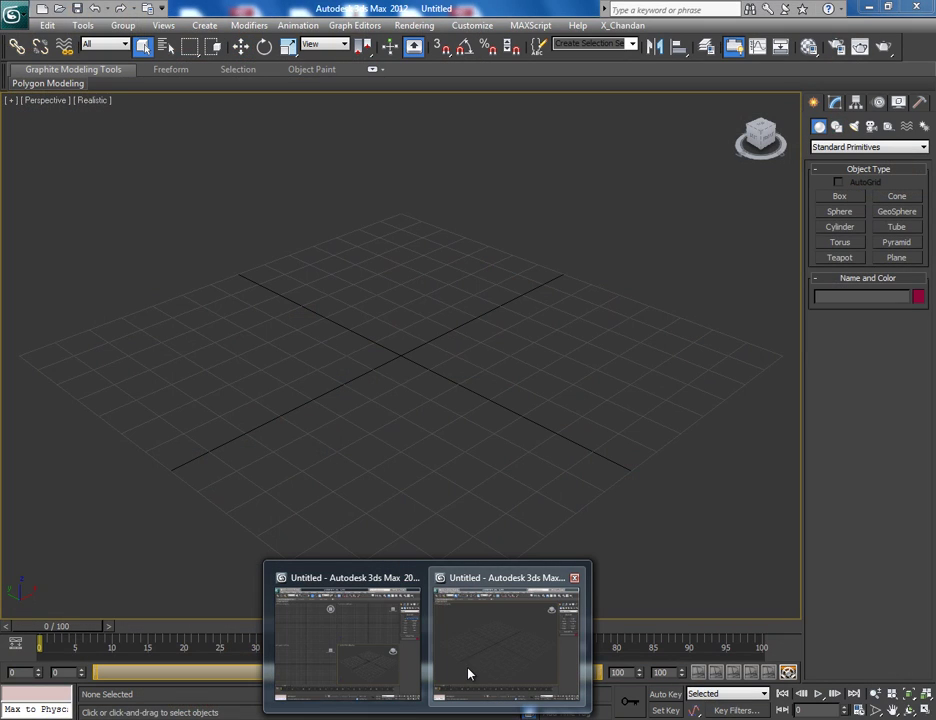
mouse_move(376, 659)
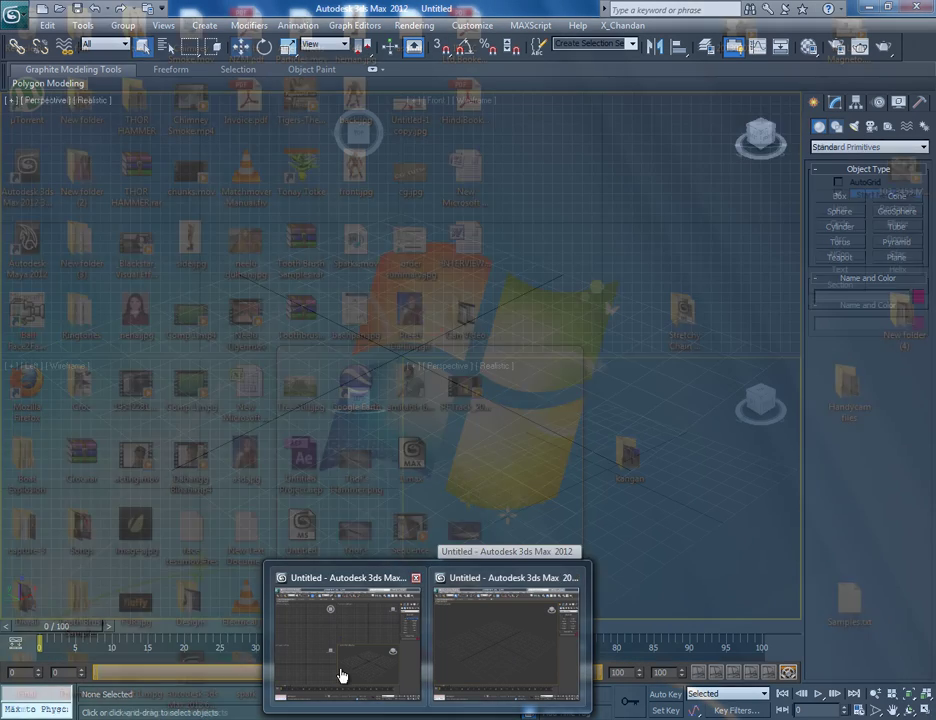
click(343, 672)
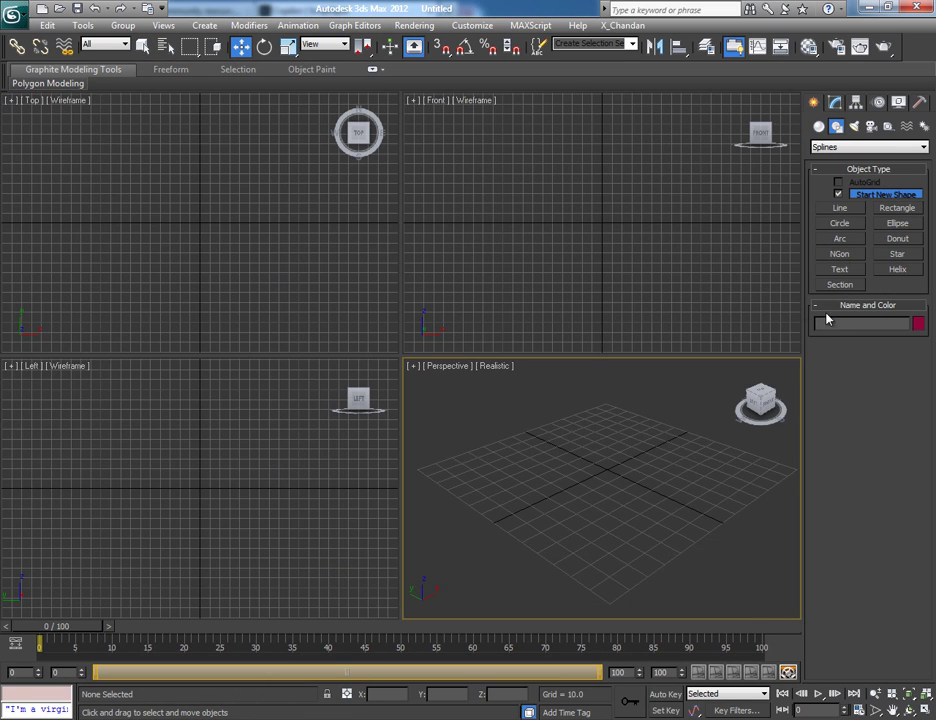
click(819, 126)
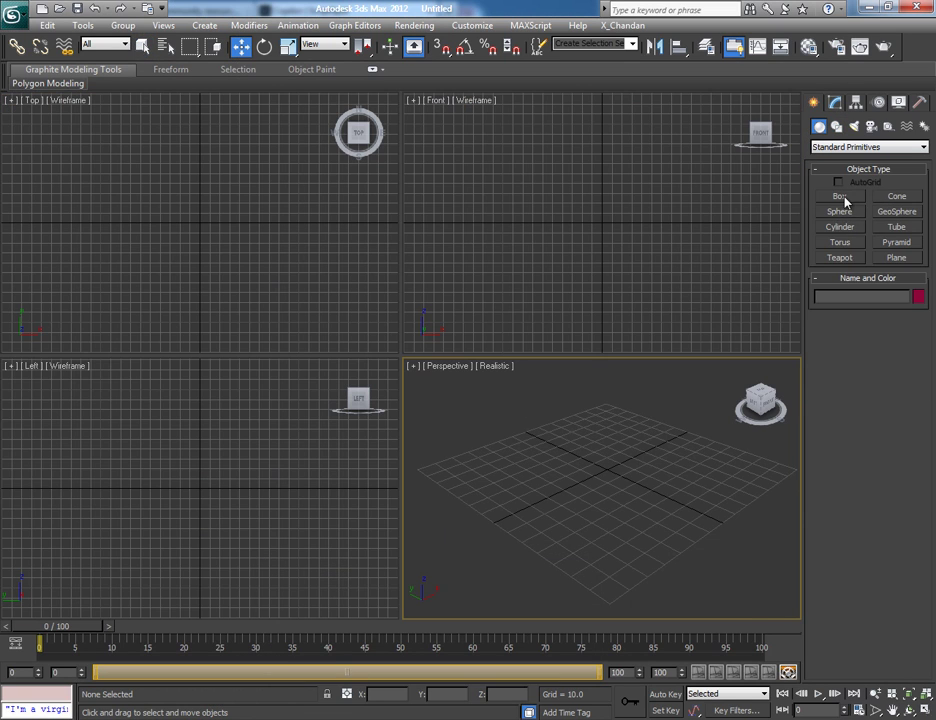
click(840, 196)
drag(503, 516, 681, 514)
click(606, 478)
Add a sphere beside the box and a cylinder (radius 29.734, height 27.069) behind it
click(840, 211)
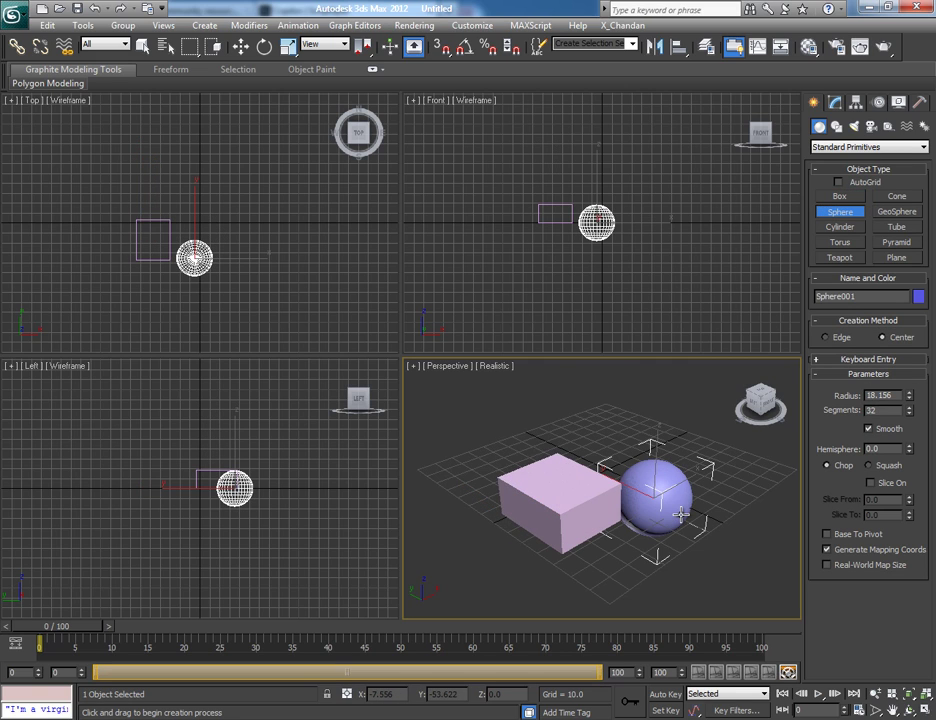
click(840, 227)
drag(643, 435, 690, 440)
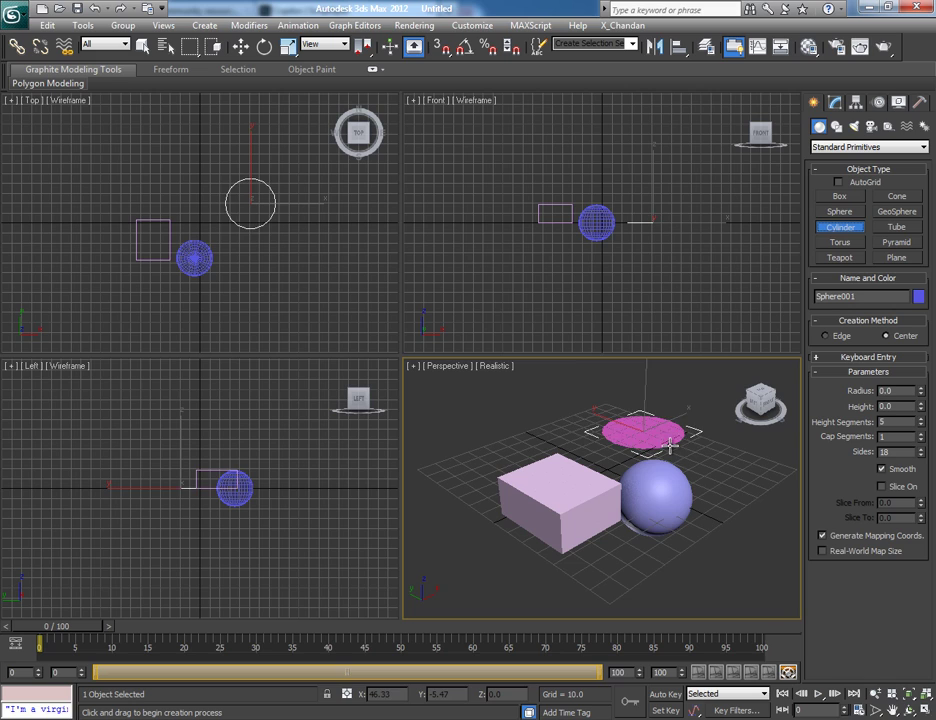
click(672, 383)
click(18, 16)
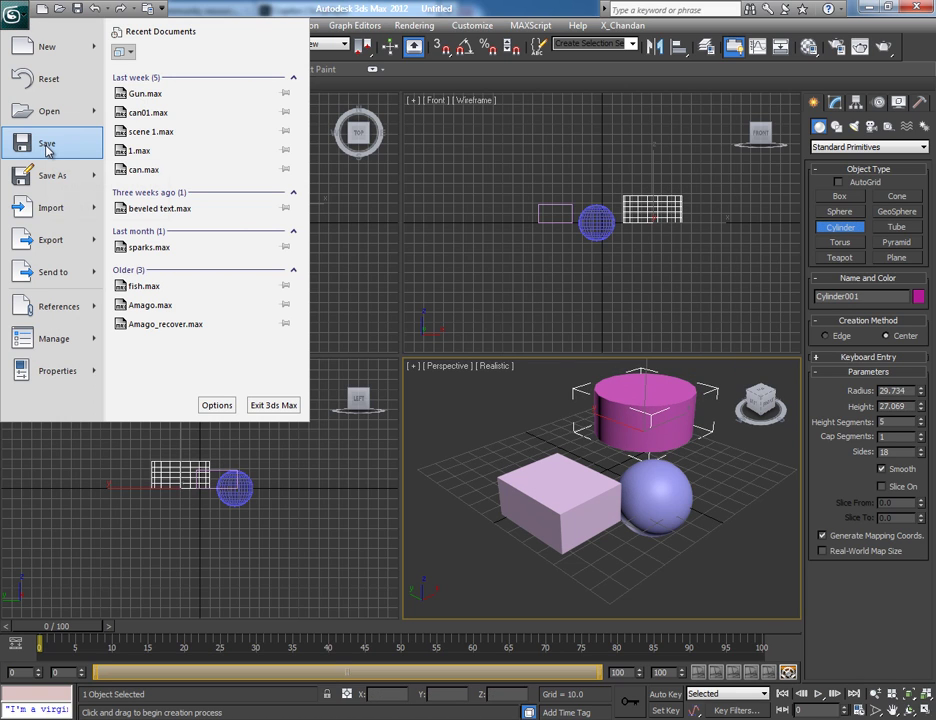
Save the box, sphere and cylinder scene to the scenes folder as Max 1.max
click(30, 143)
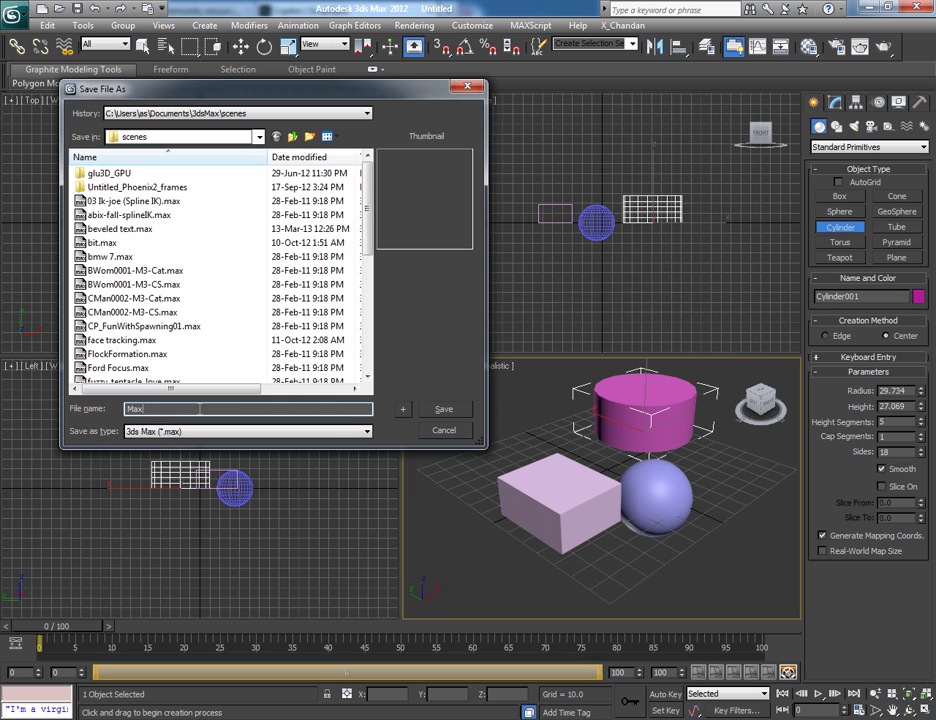
click(428, 410)
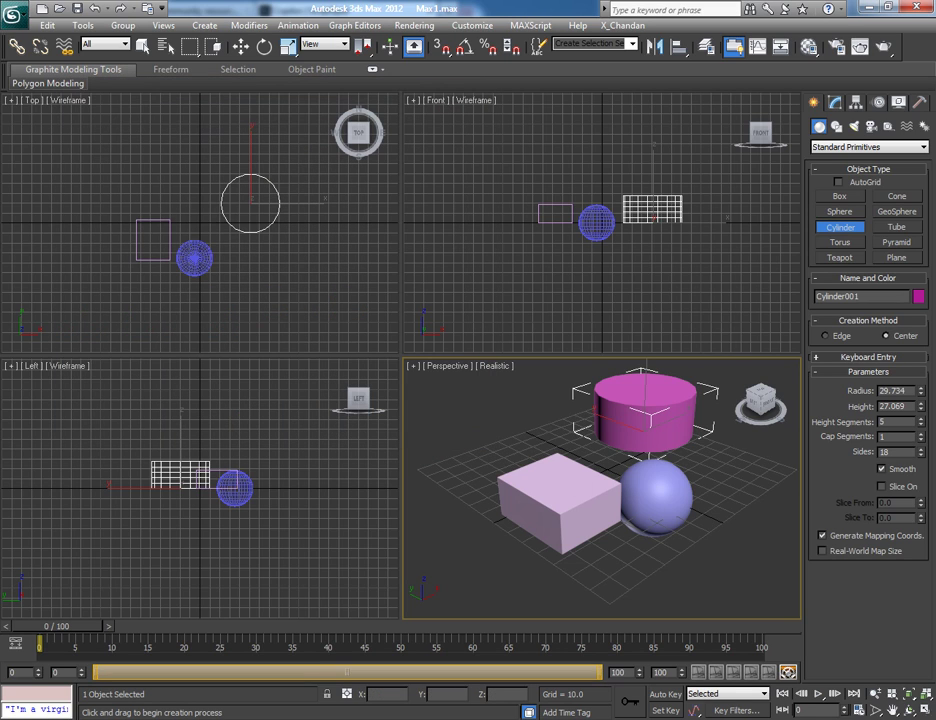
In the Untitled window, merge all objects (Box001, Sphere001, Cylinder001) from Max 1.max
click(468, 694)
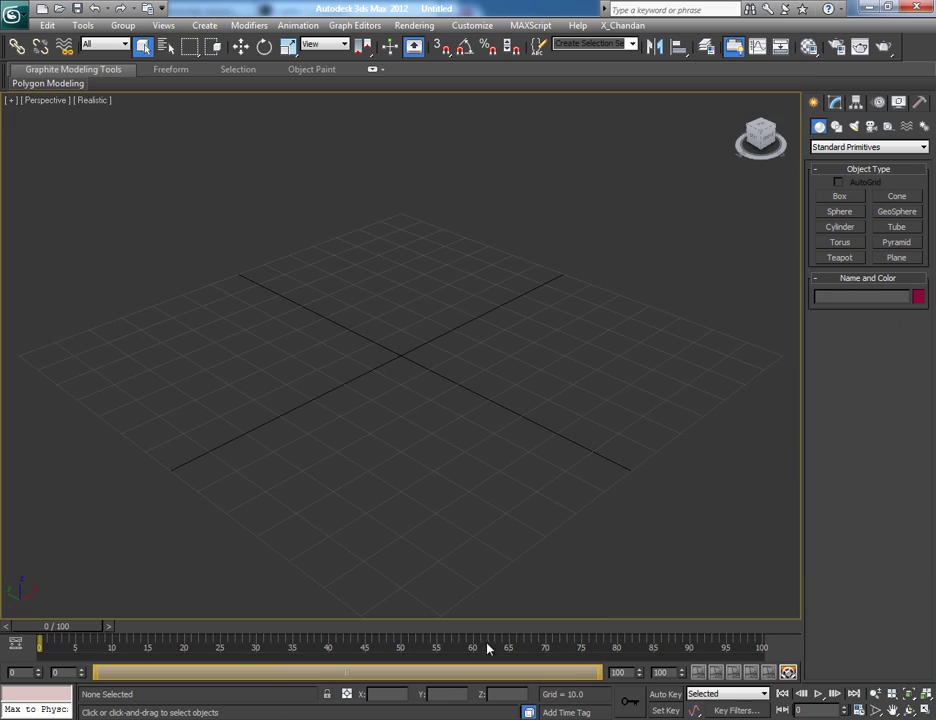
click(14, 15)
mouse_move(55, 207)
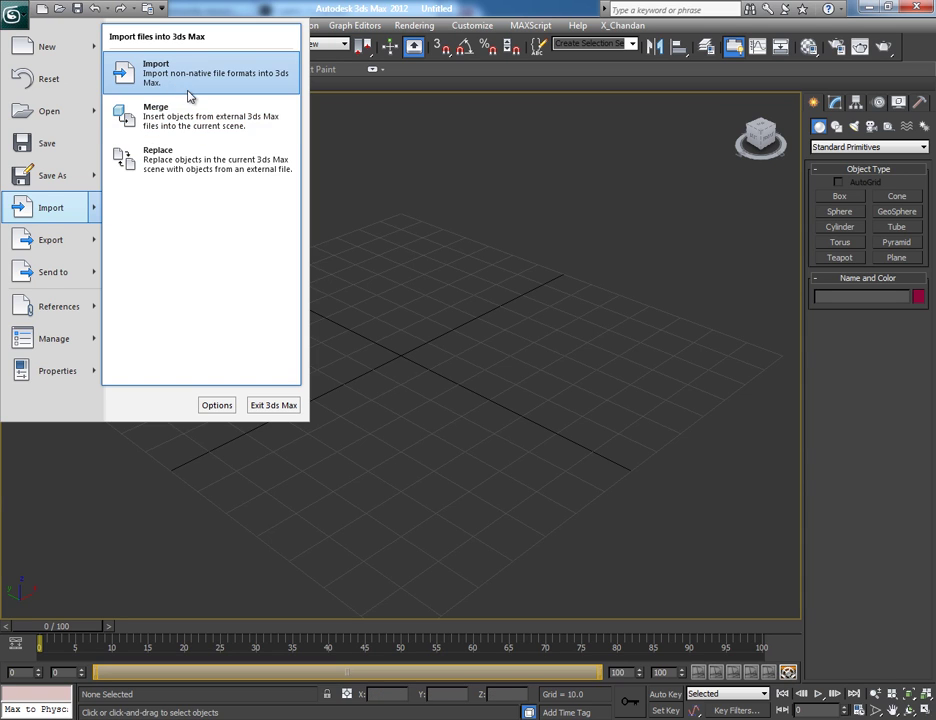
click(173, 125)
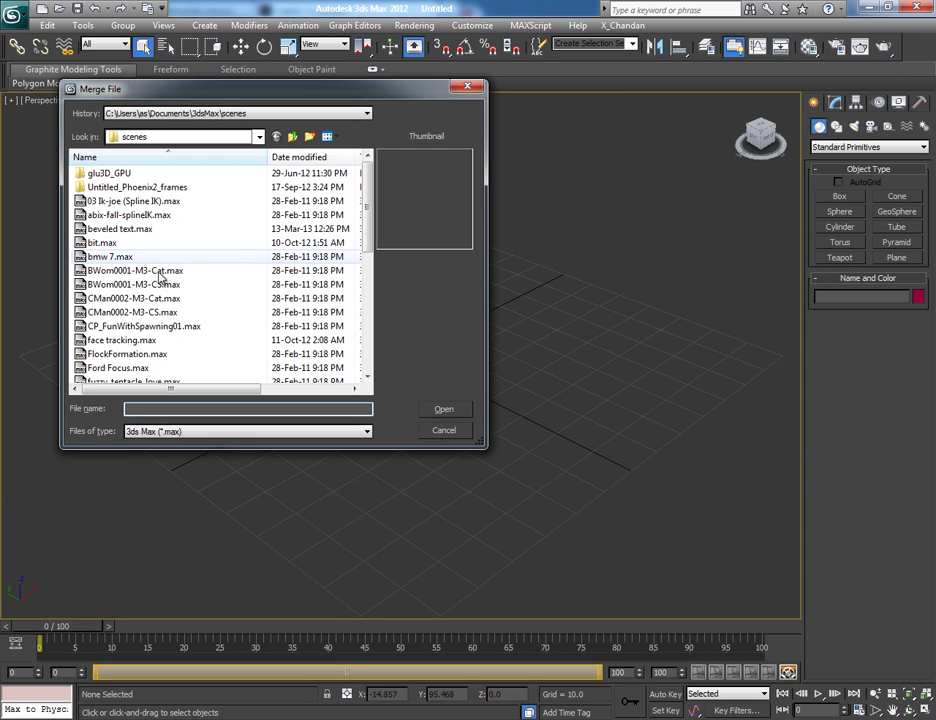
click(181, 271)
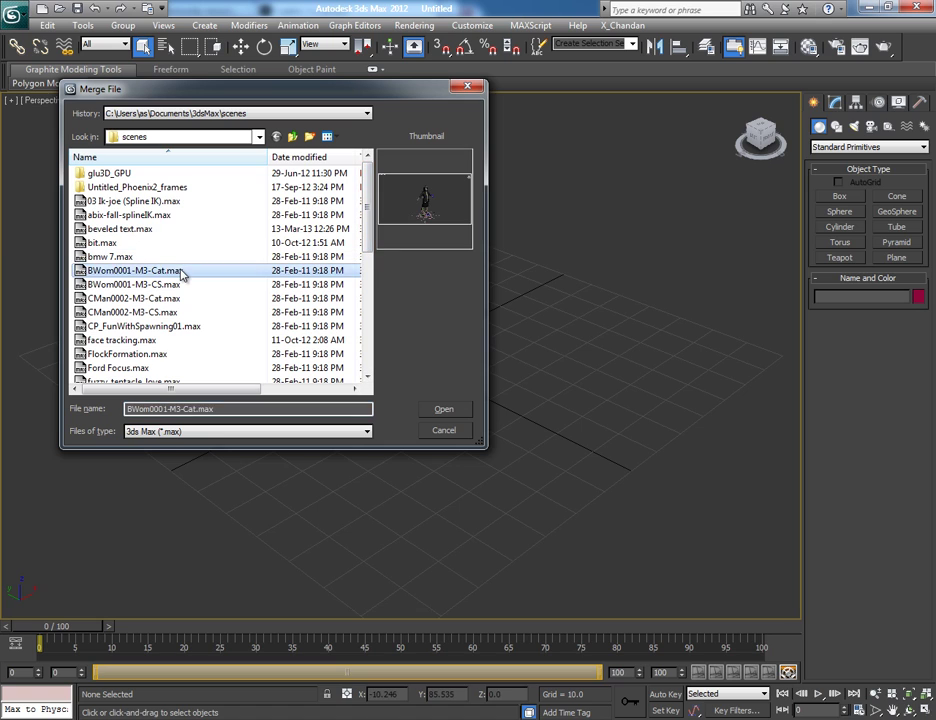
key(m)
double_click(142, 201)
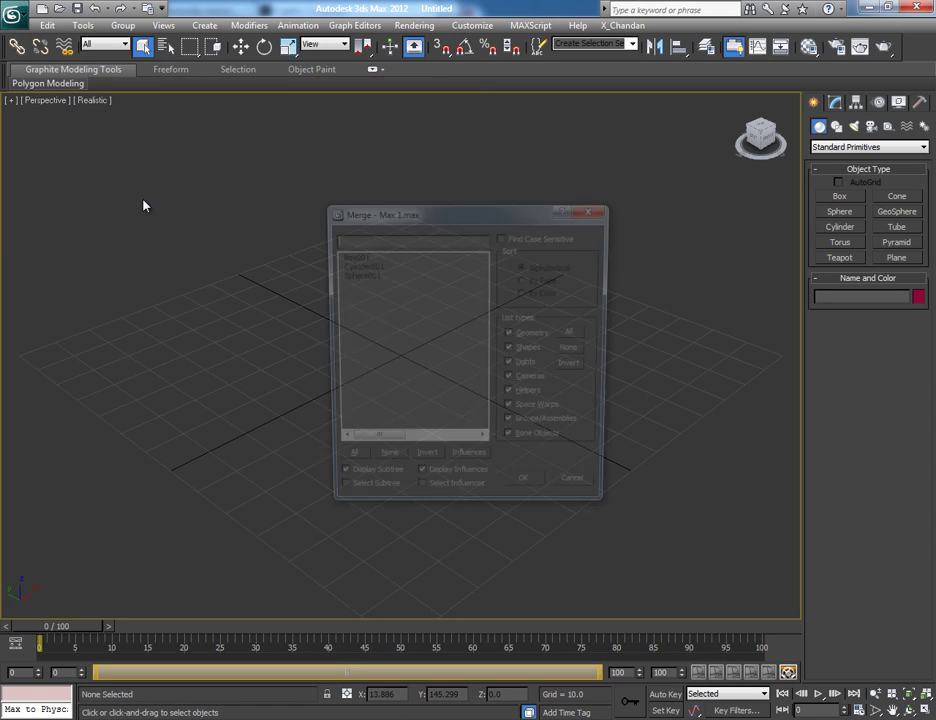
drag(410, 218, 249, 193)
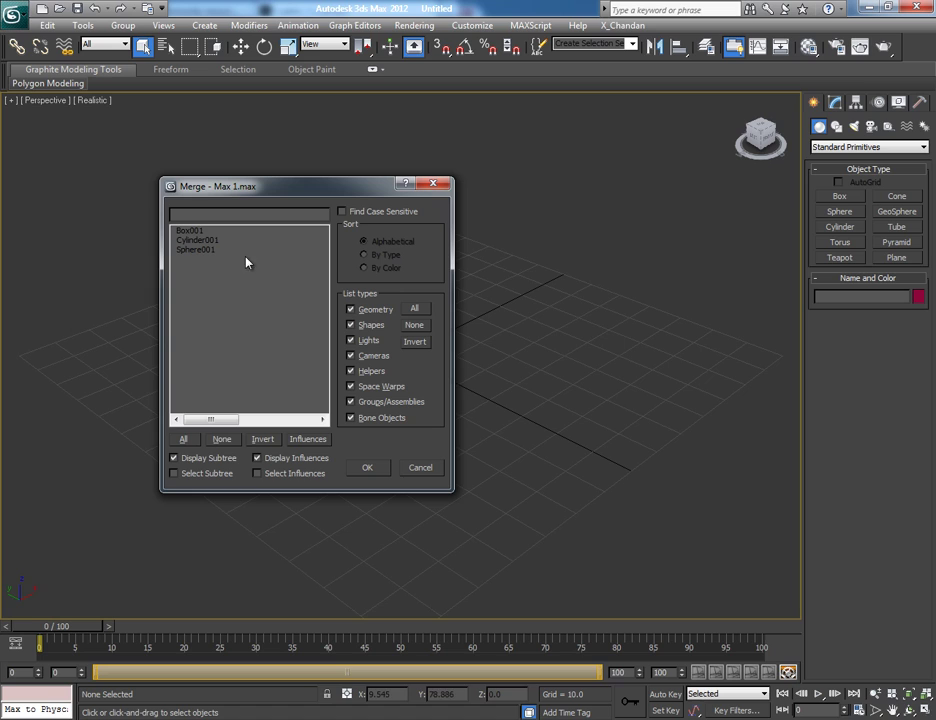
click(219, 232)
click(190, 440)
click(364, 470)
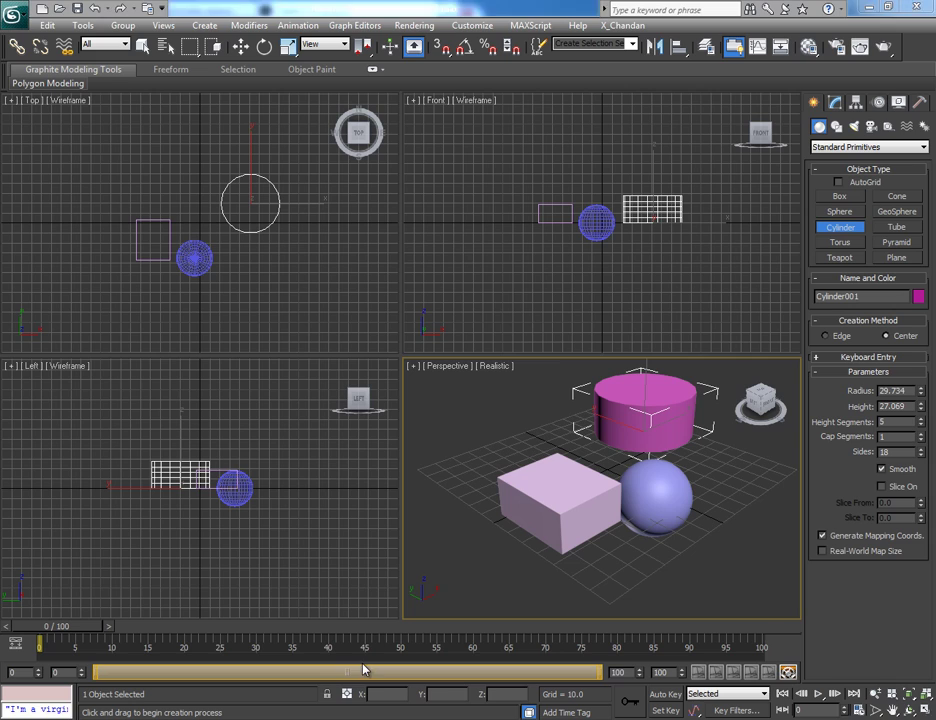
Compare the Untitled and Max 1.max windows, then switch to the Copitor page in Firefox
mouse_move(457, 666)
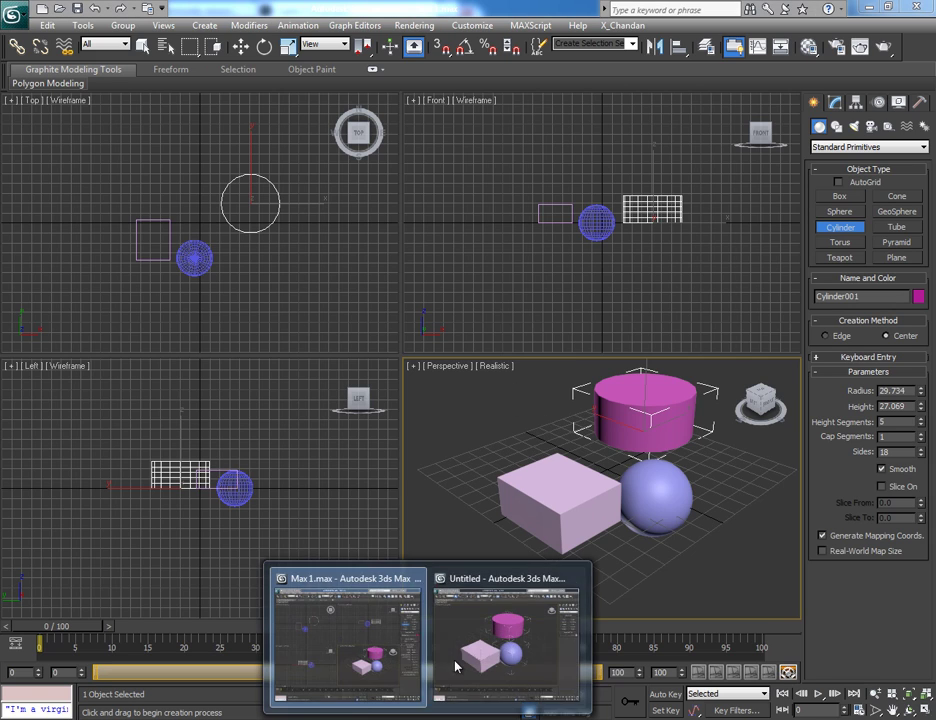
click(500, 664)
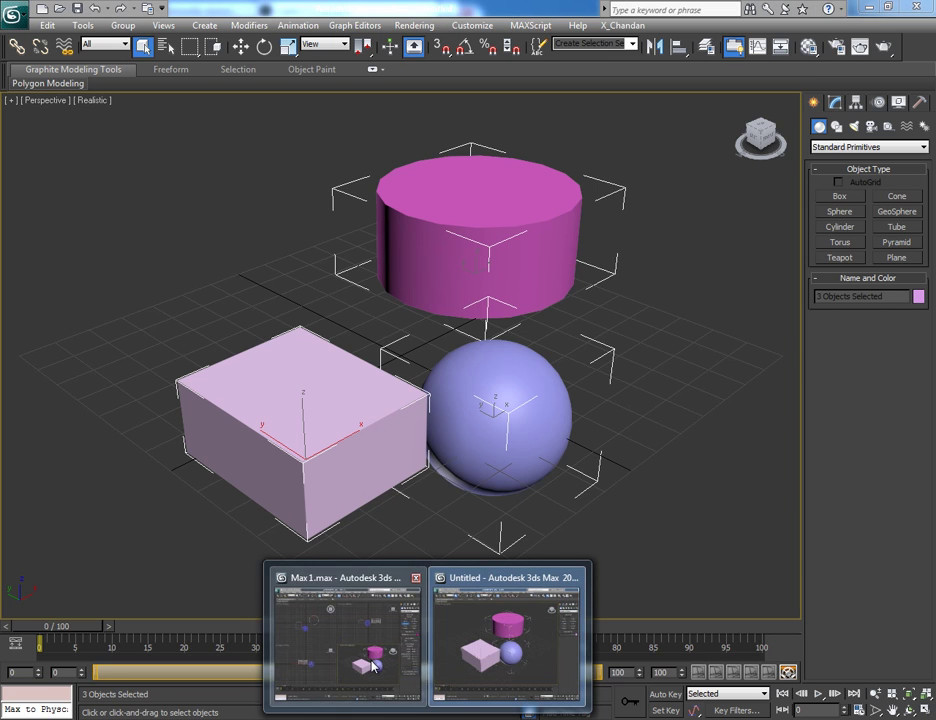
click(372, 666)
key(alt+Tab)
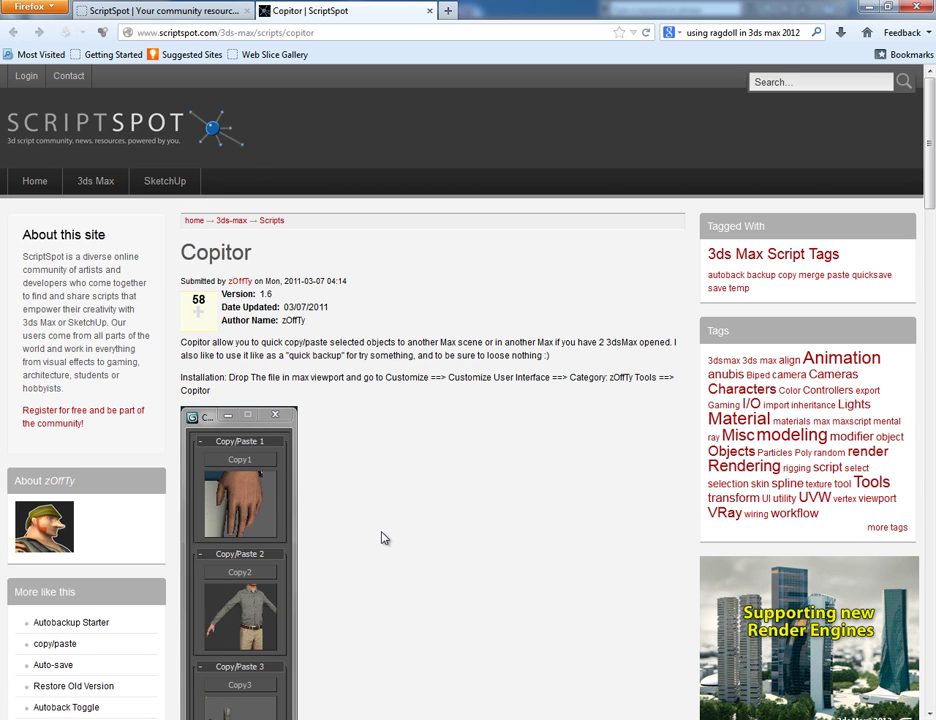
Scroll to Links and download zOffTy_Tools-Copitor.rar, cancelling the opening prompt
scroll(382, 539, down, 7)
scroll(350, 360, down, 5)
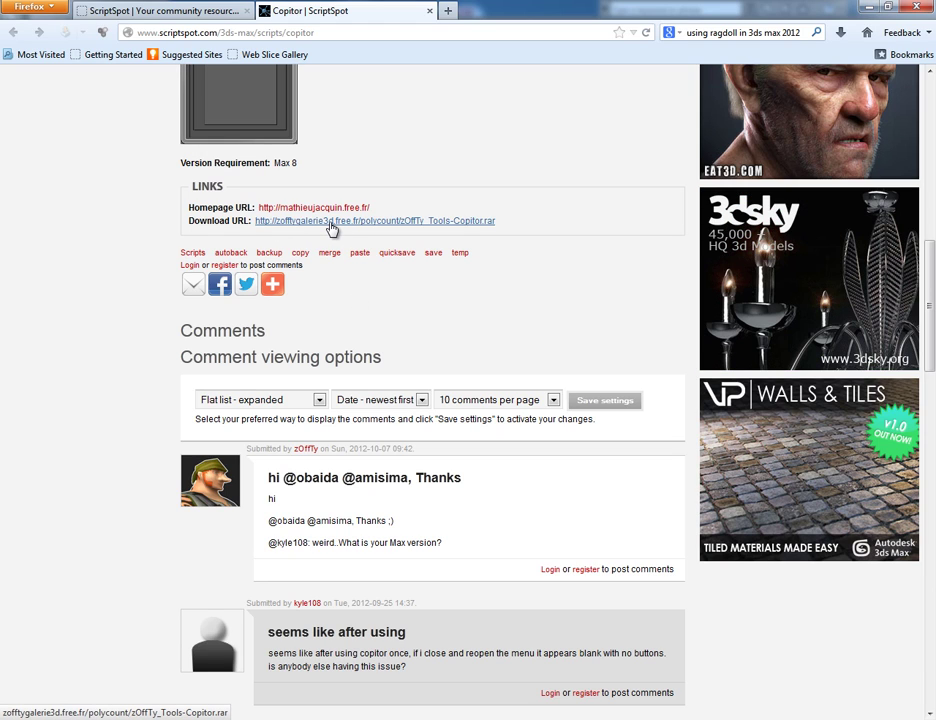
click(332, 221)
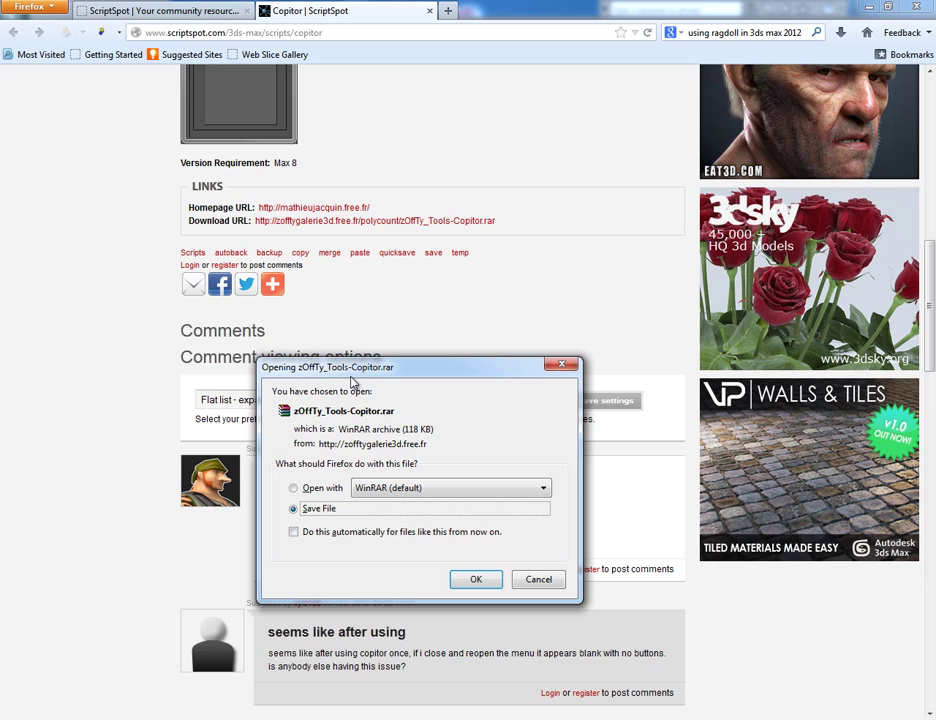
click(540, 581)
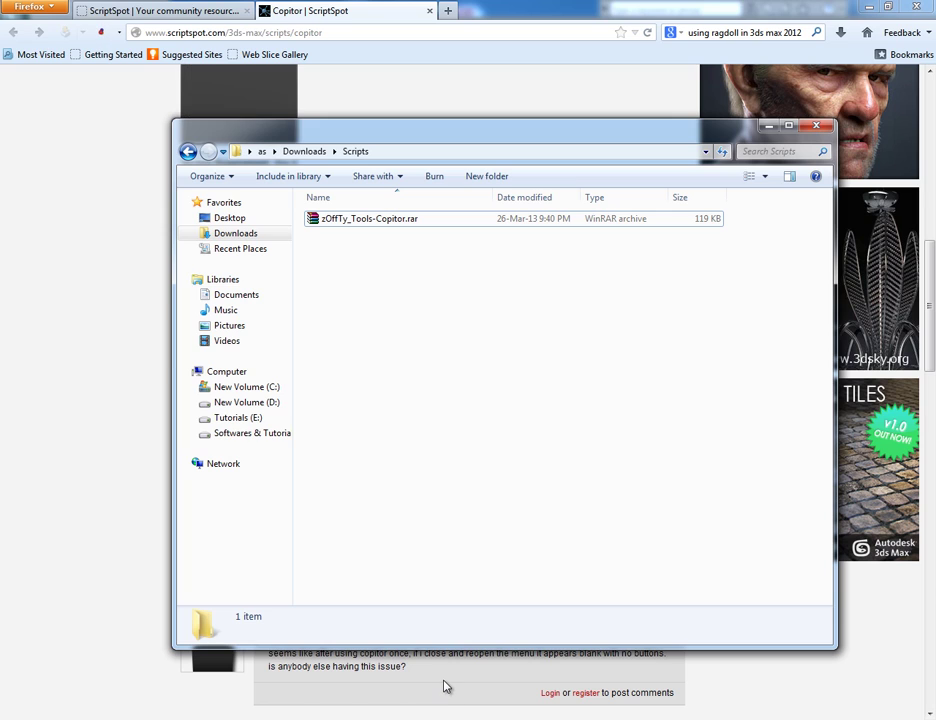
Drag zOffTy_Tools-Copitor.rar from Downloads\Scripts onto the 3ds Max viewport to install it
drag(363, 219, 478, 444)
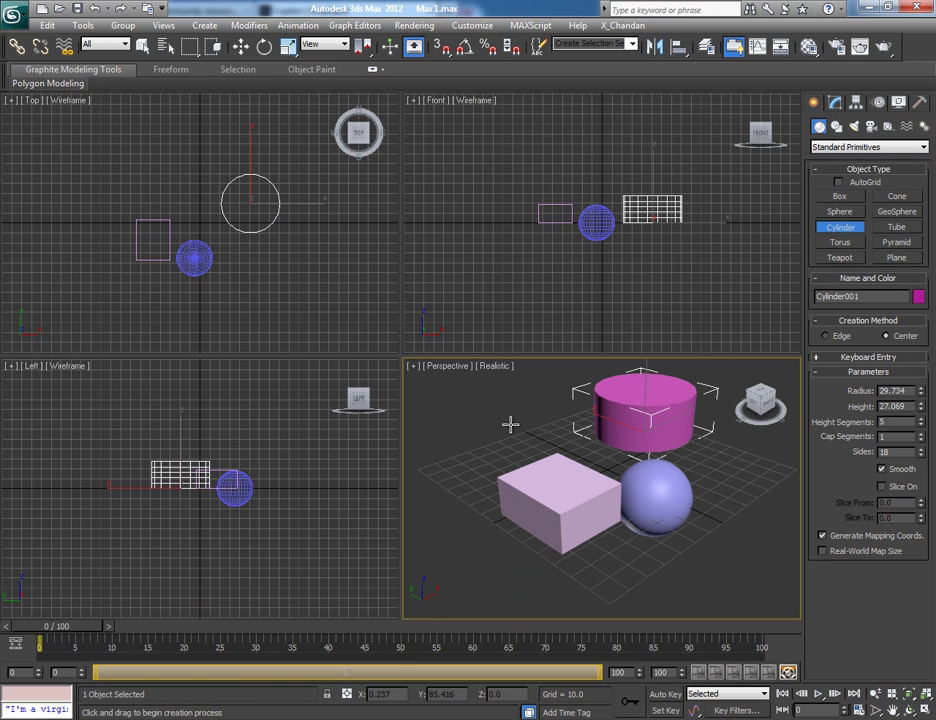
Open Customize User Interface and set the Category list to zOffTy Tools
click(472, 26)
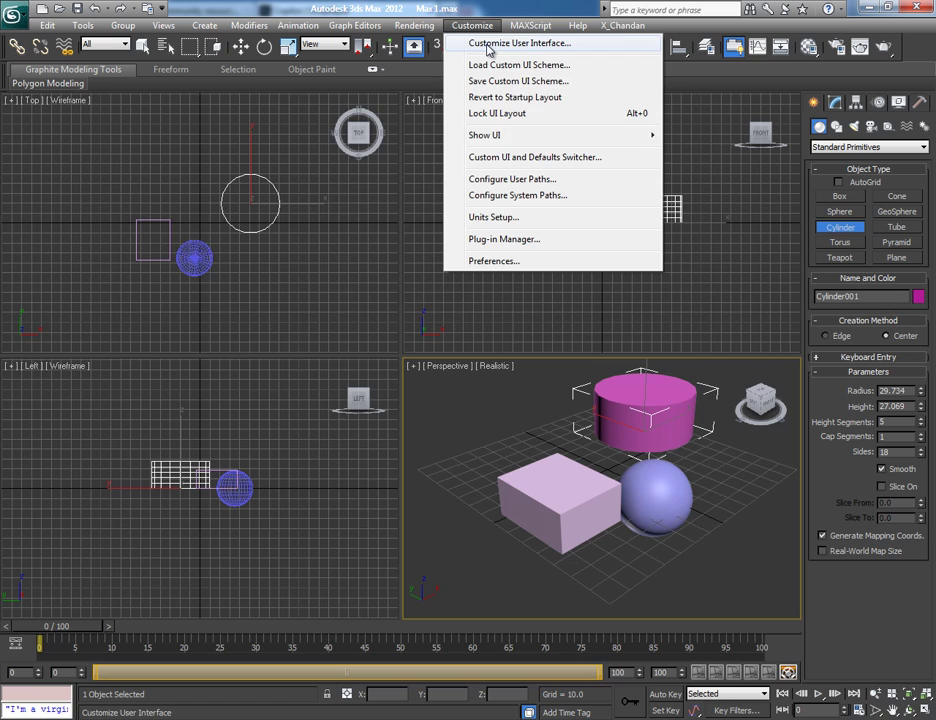
click(489, 44)
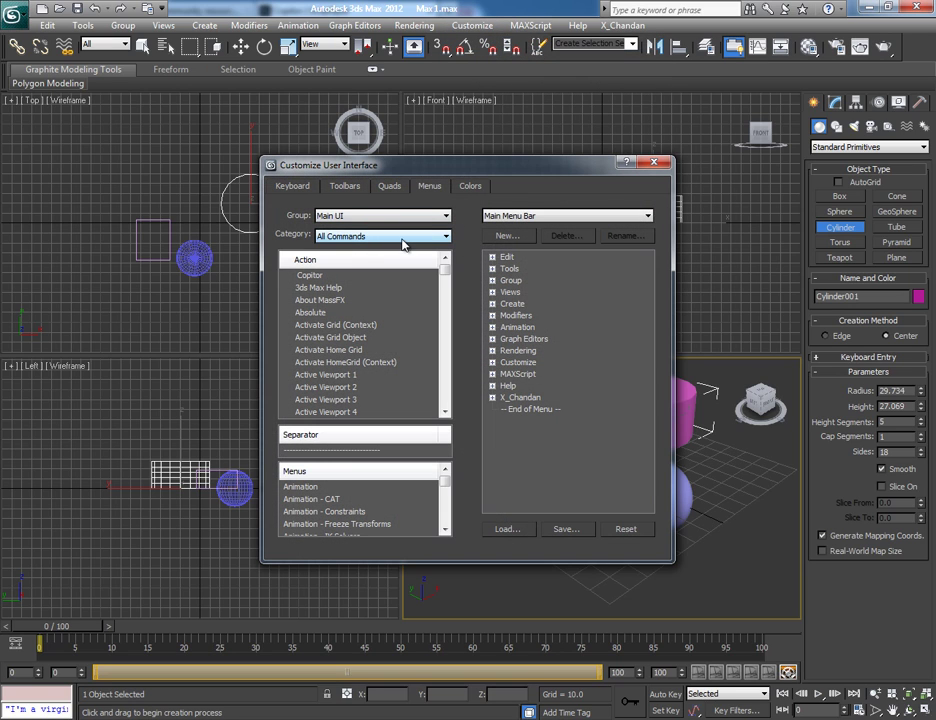
click(446, 237)
drag(446, 265, 459, 487)
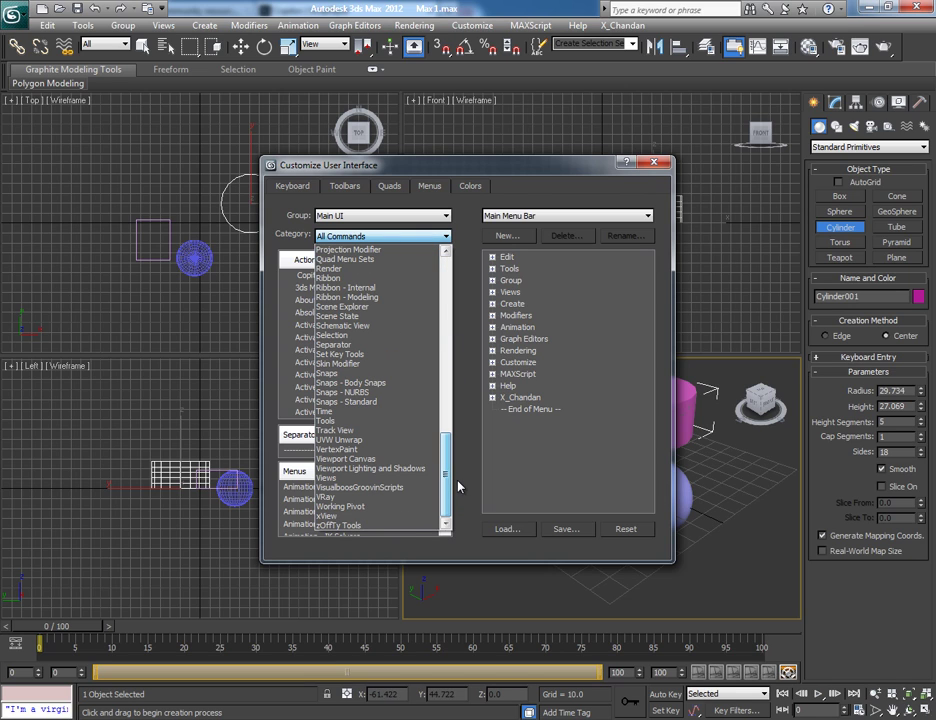
click(382, 526)
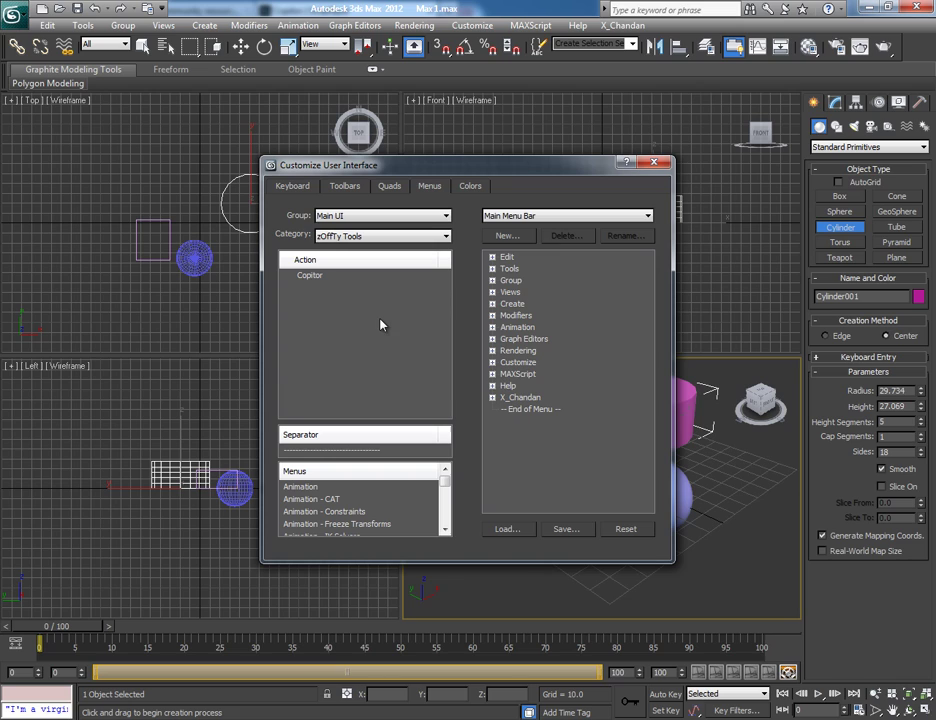
Drag the Copitor action into the X_Chandan menu below Bone Tools, then close the dialog
double_click(497, 260)
double_click(496, 260)
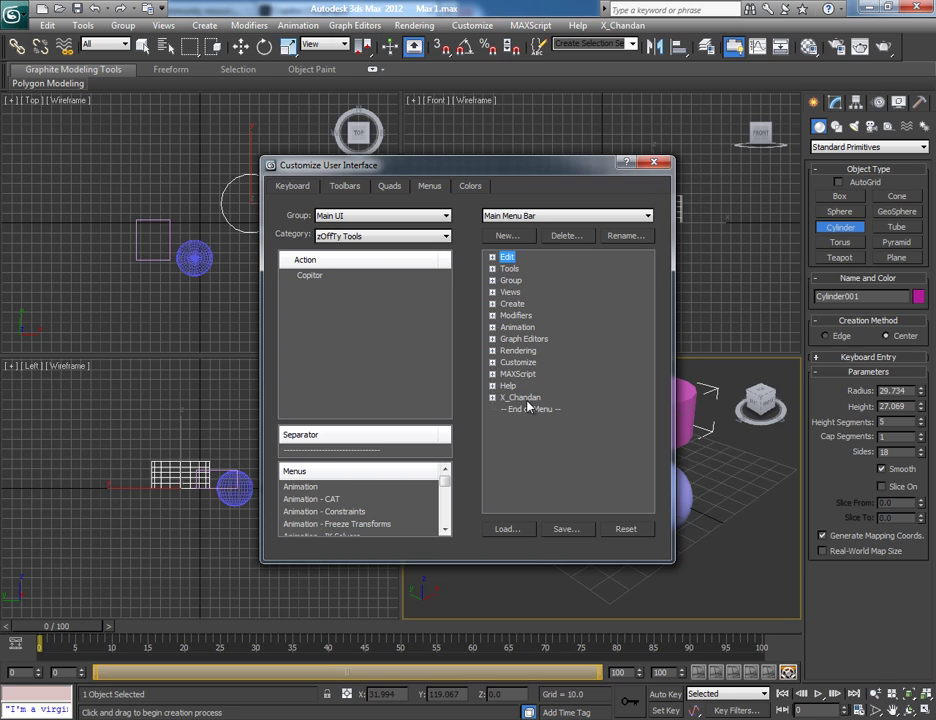
click(491, 397)
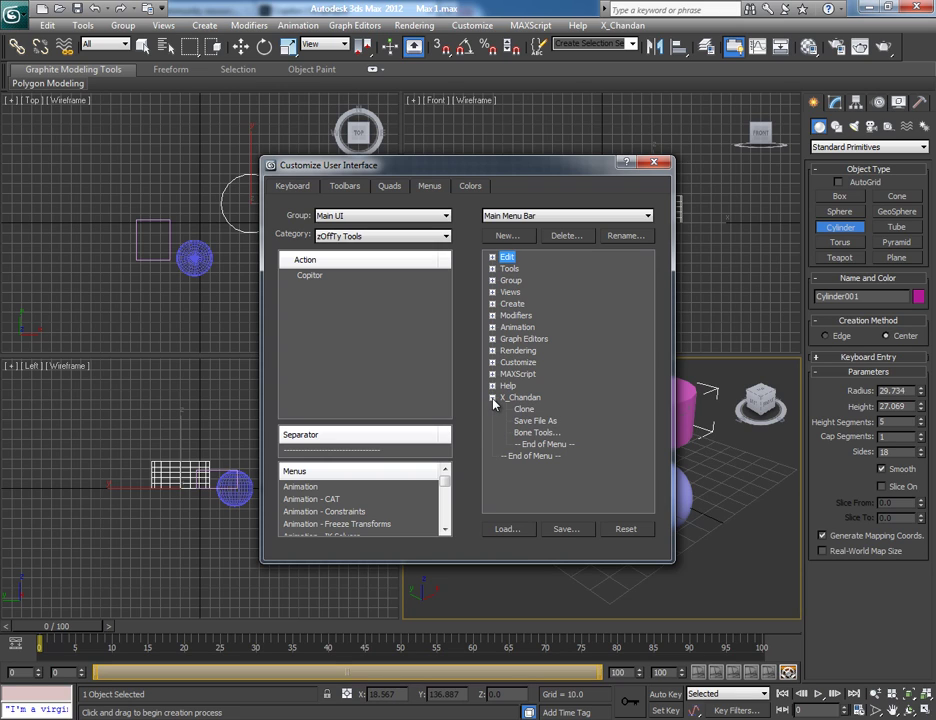
click(313, 276)
drag(313, 279, 535, 445)
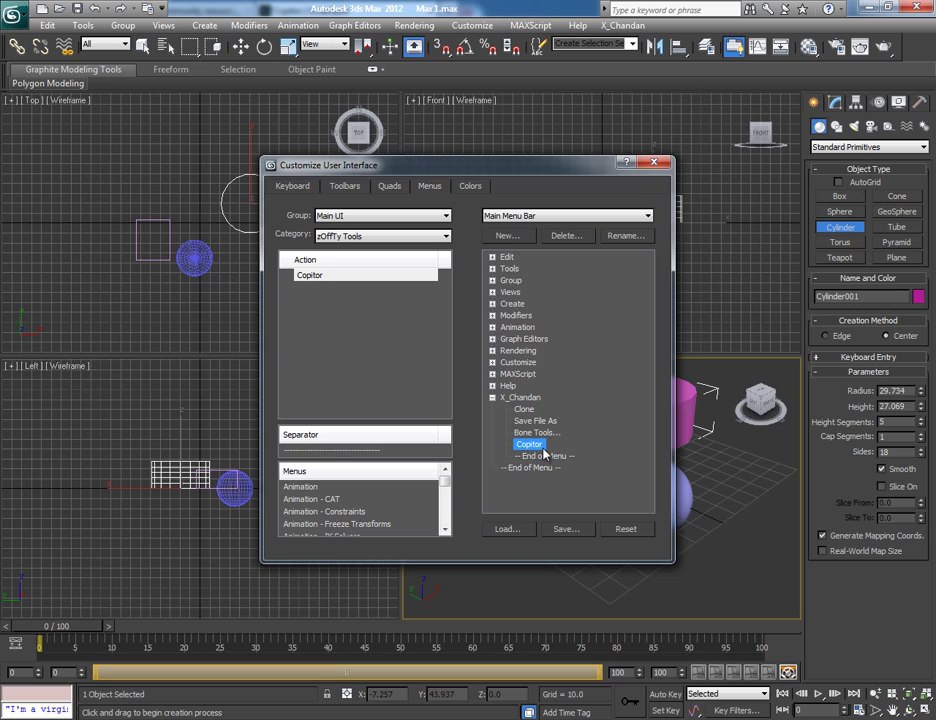
click(655, 164)
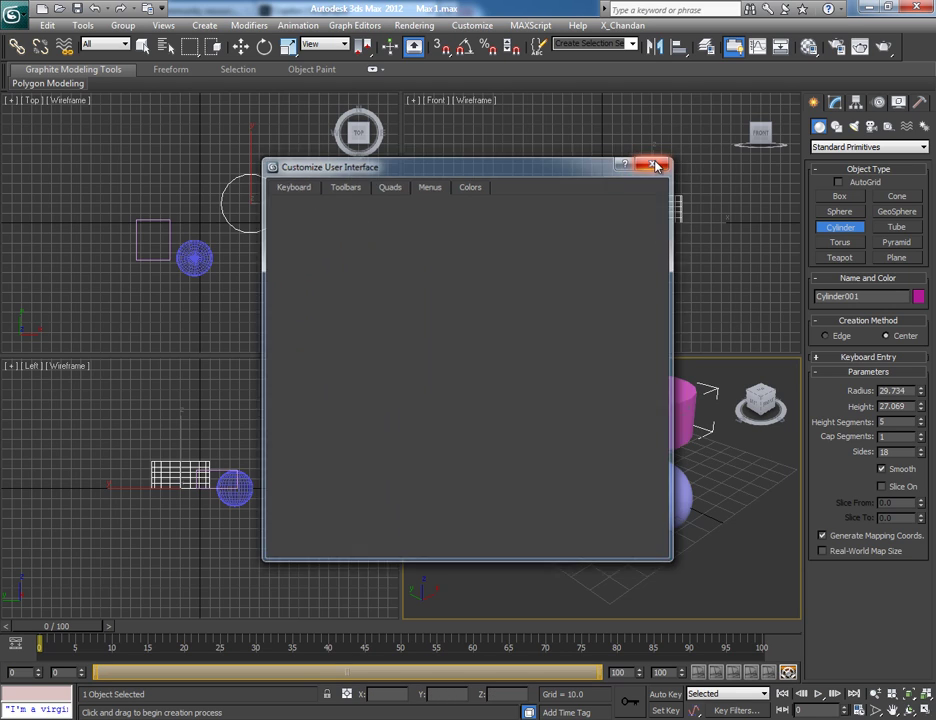
Open the X_Chandan menu to show Clone, Save As, Bone Tools and Copitor
click(622, 27)
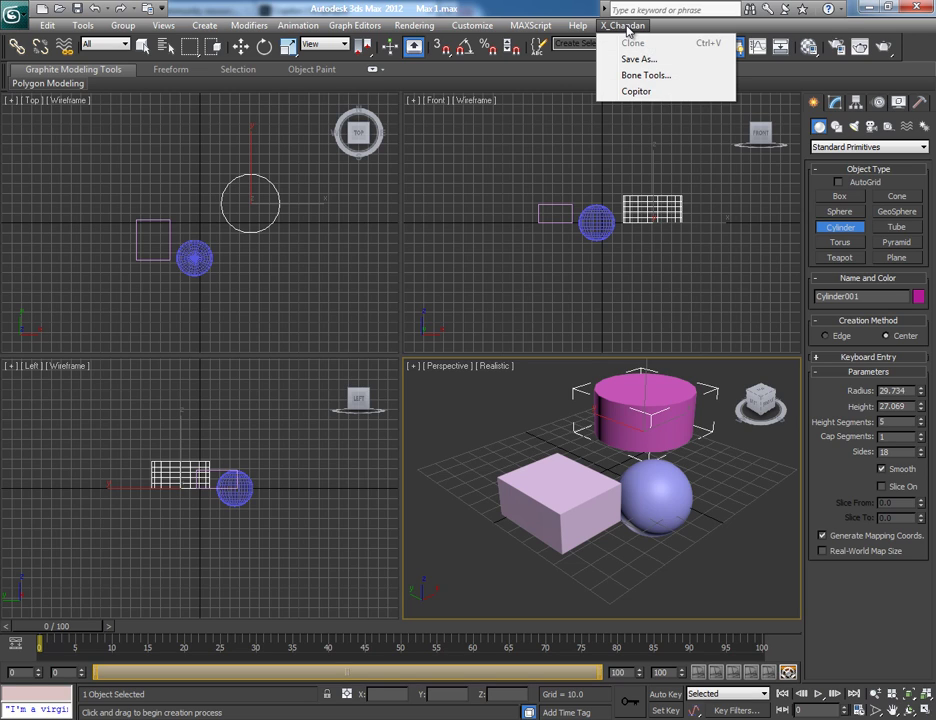
Close the X_Chandan menu and go to the Cgtuts+ custom menus tutorial in Firefox
click(653, 139)
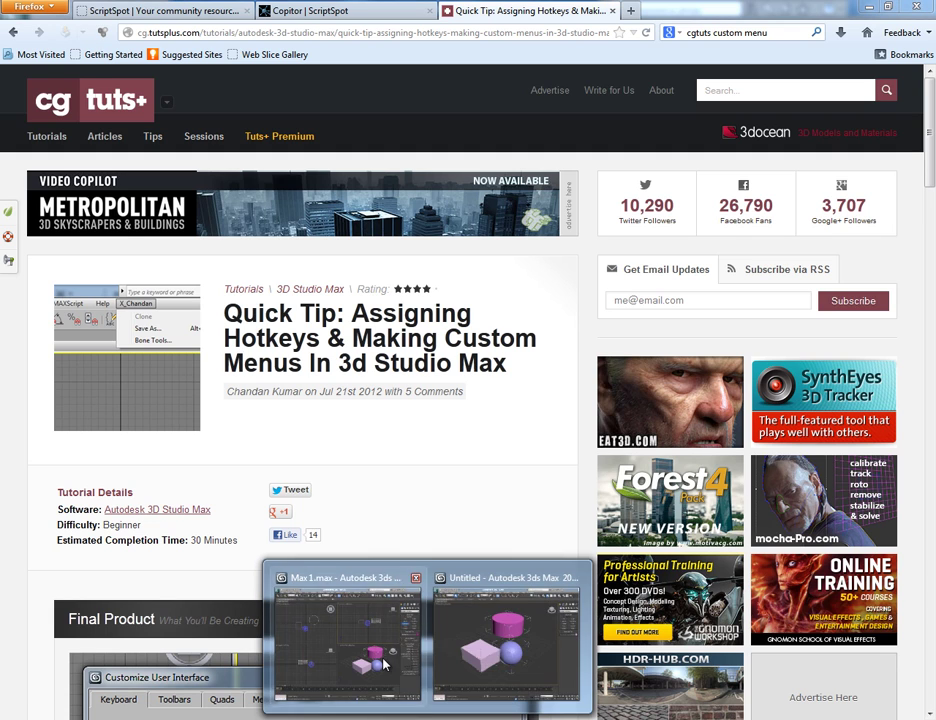
In the Max 1.max scene, check the X_Chandan script menu without launching anything
click(387, 664)
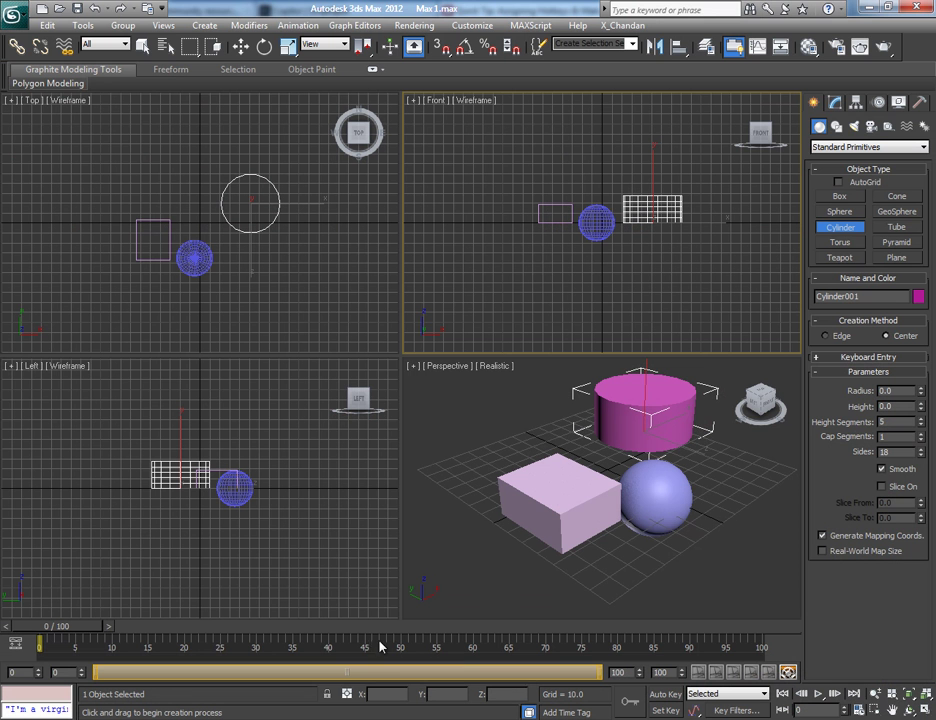
click(620, 25)
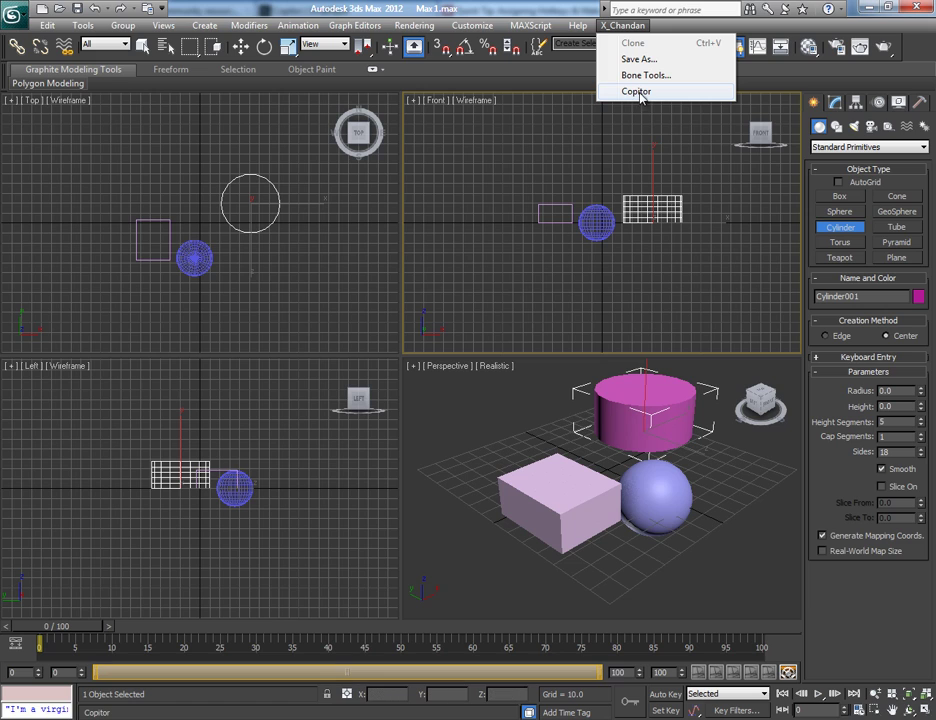
click(586, 146)
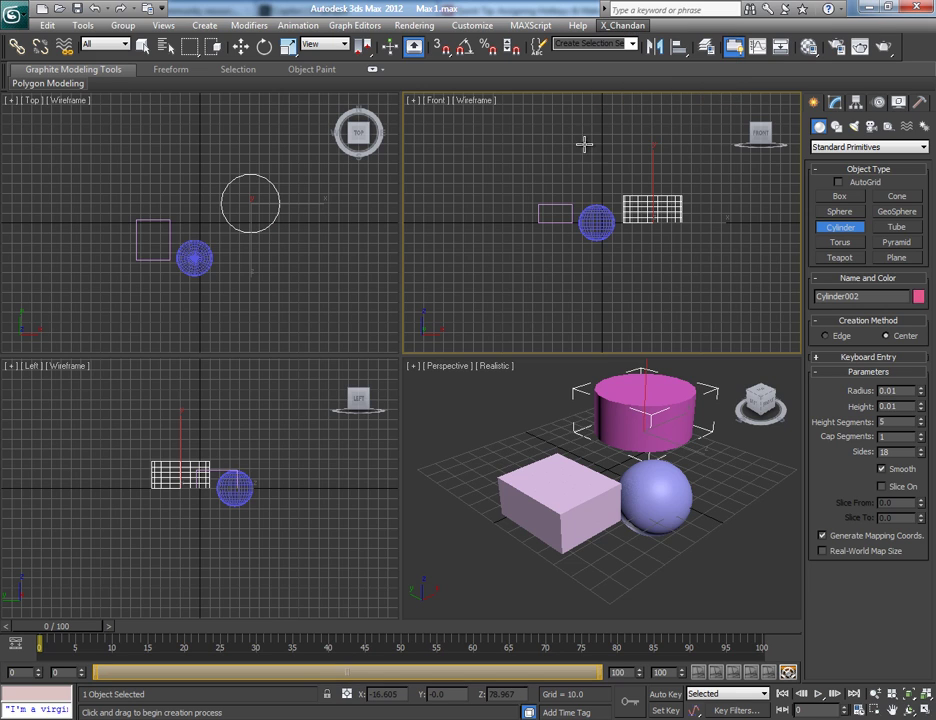
In the Untitled scene, marquee-select the box, sphere and cylinder and delete them
mouse_move(462, 675)
click(501, 664)
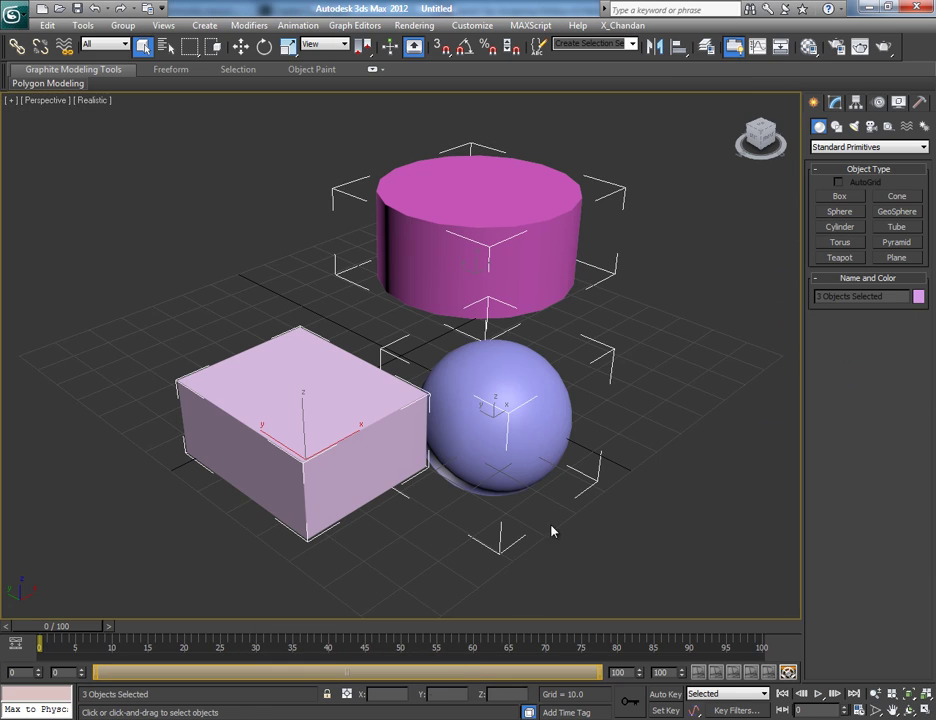
click(620, 25)
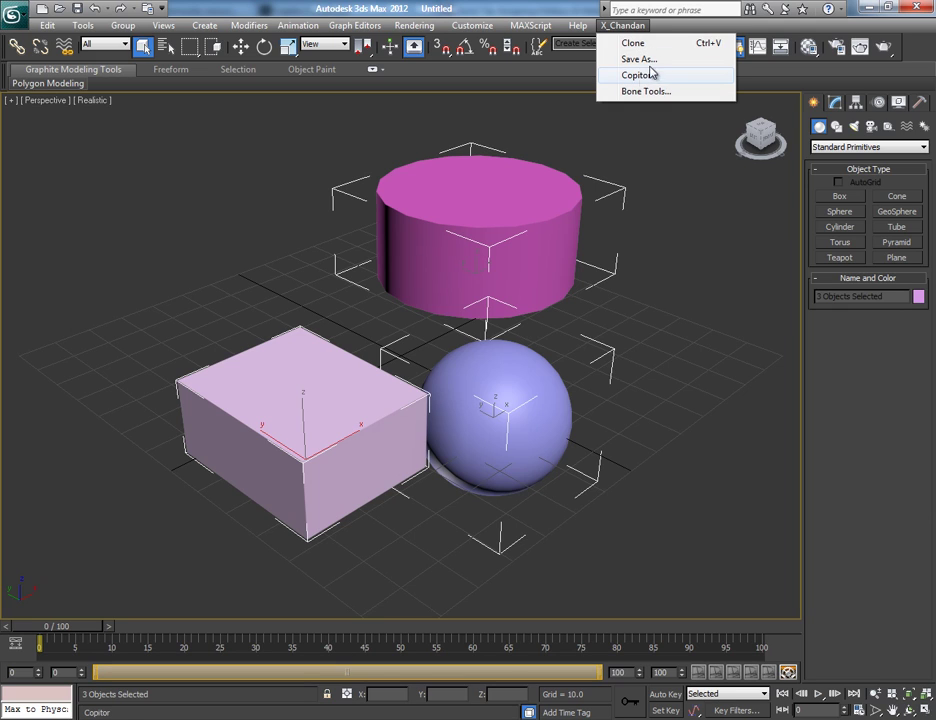
click(113, 161)
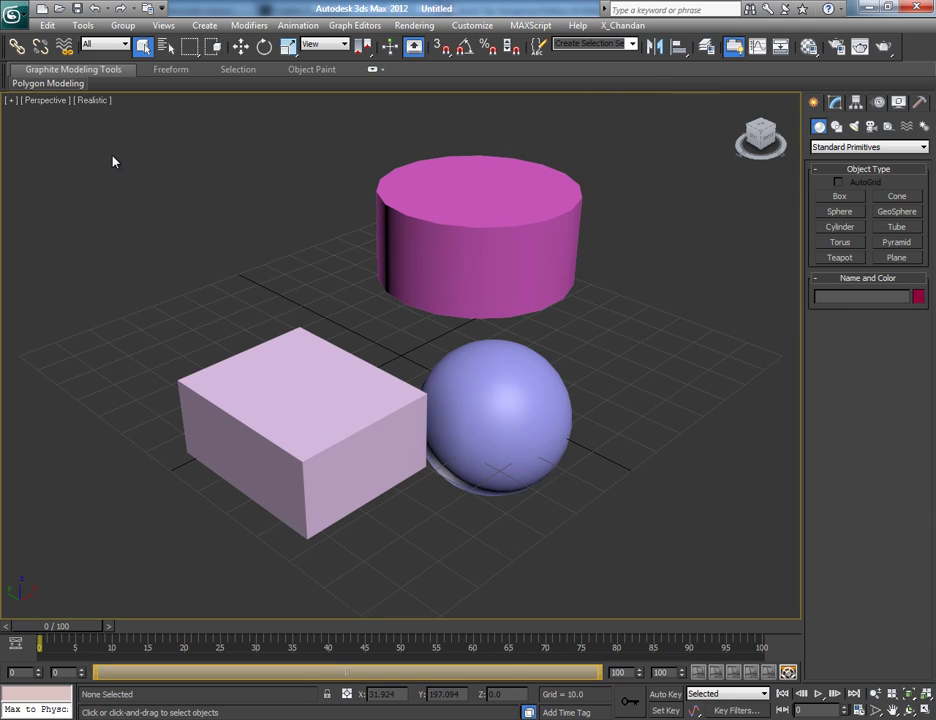
drag(125, 142, 602, 560)
key(Delete)
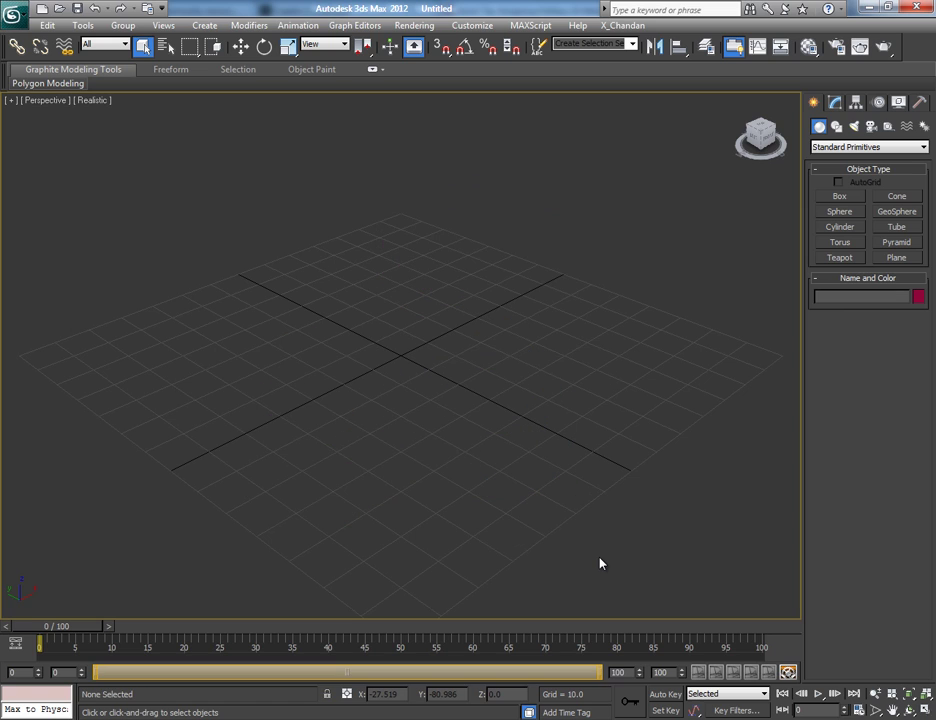
In Max 1.max, exit cylinder creation and launch X_Chandan > Copitor
mouse_move(432, 706)
click(365, 641)
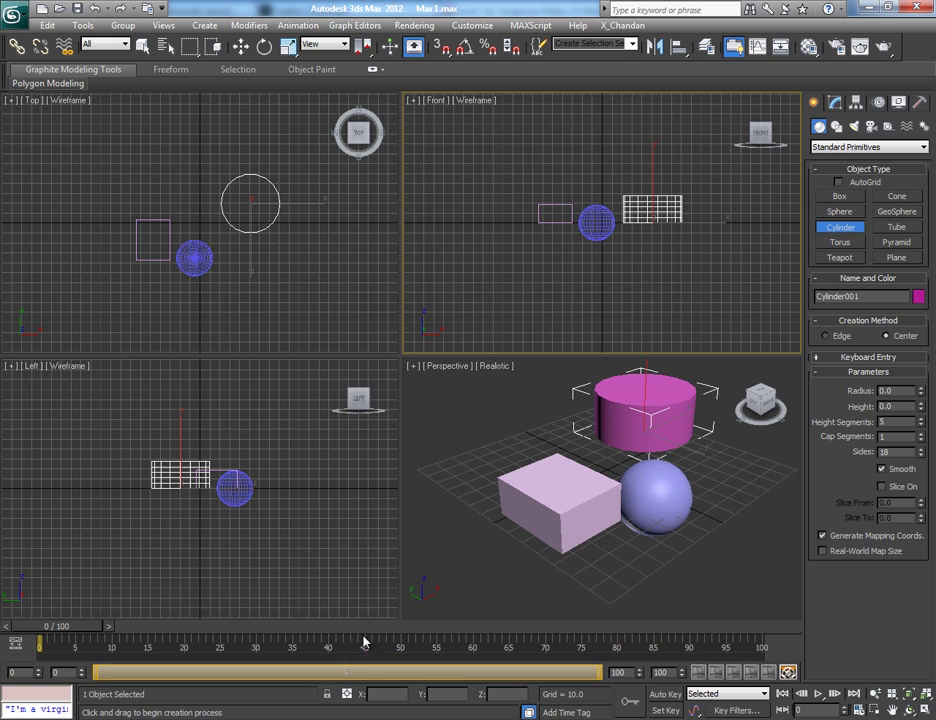
right_click(470, 375)
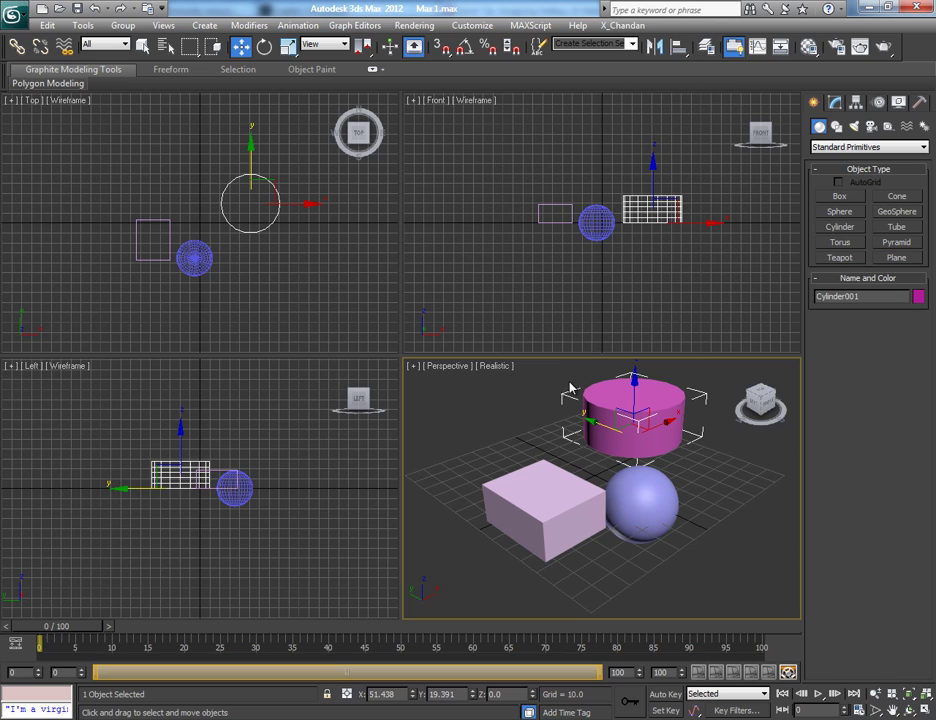
click(610, 25)
click(638, 90)
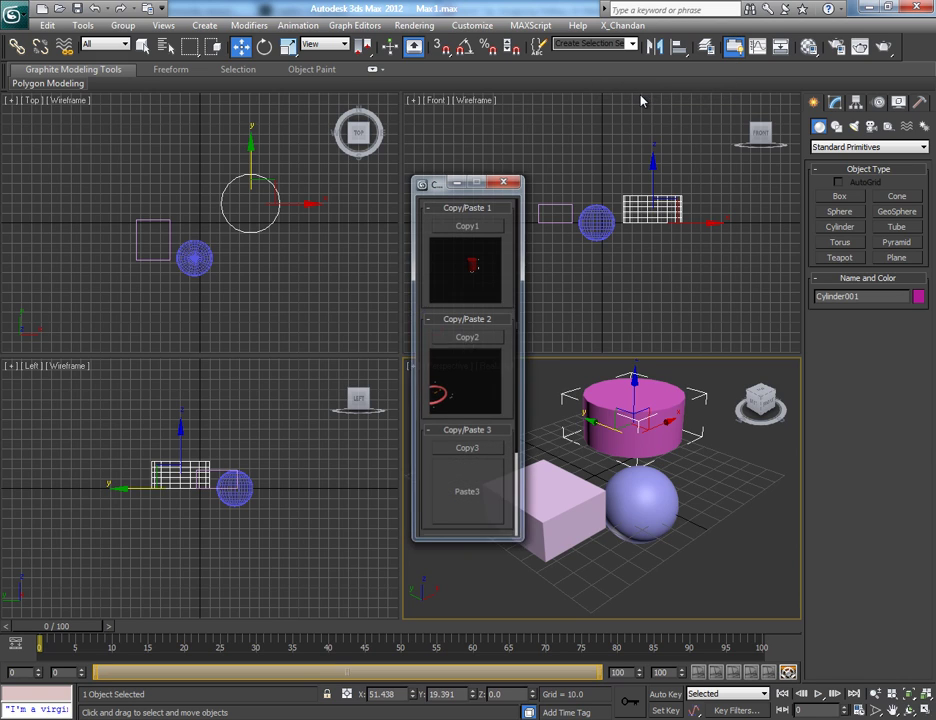
Move the Copitor panel to the upper left and stretch it to show four slots
drag(436, 186, 213, 112)
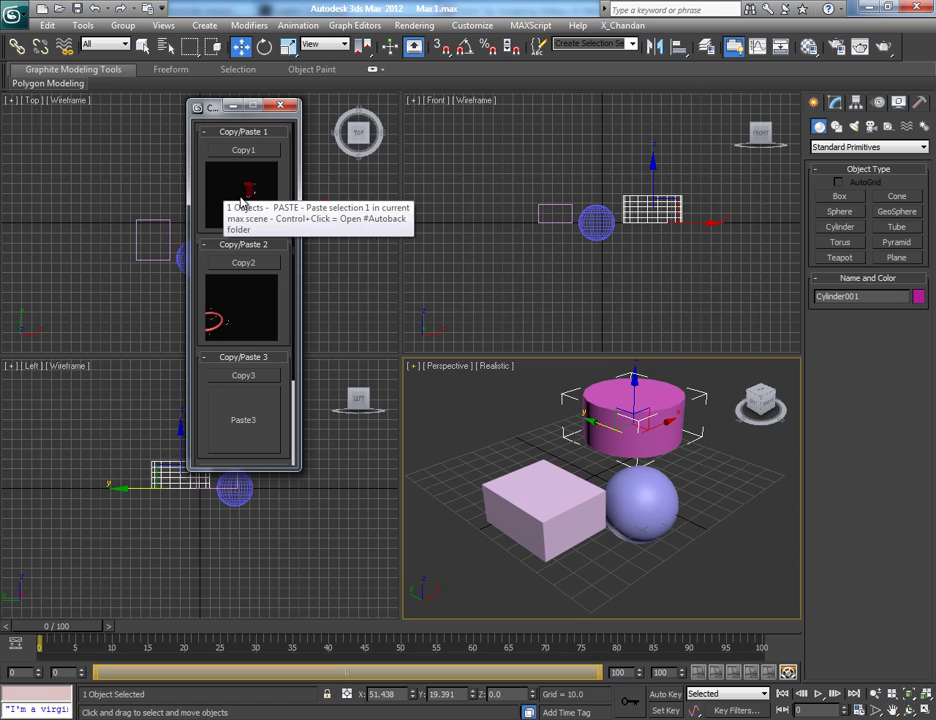
drag(298, 469, 298, 615)
drag(210, 120, 169, 114)
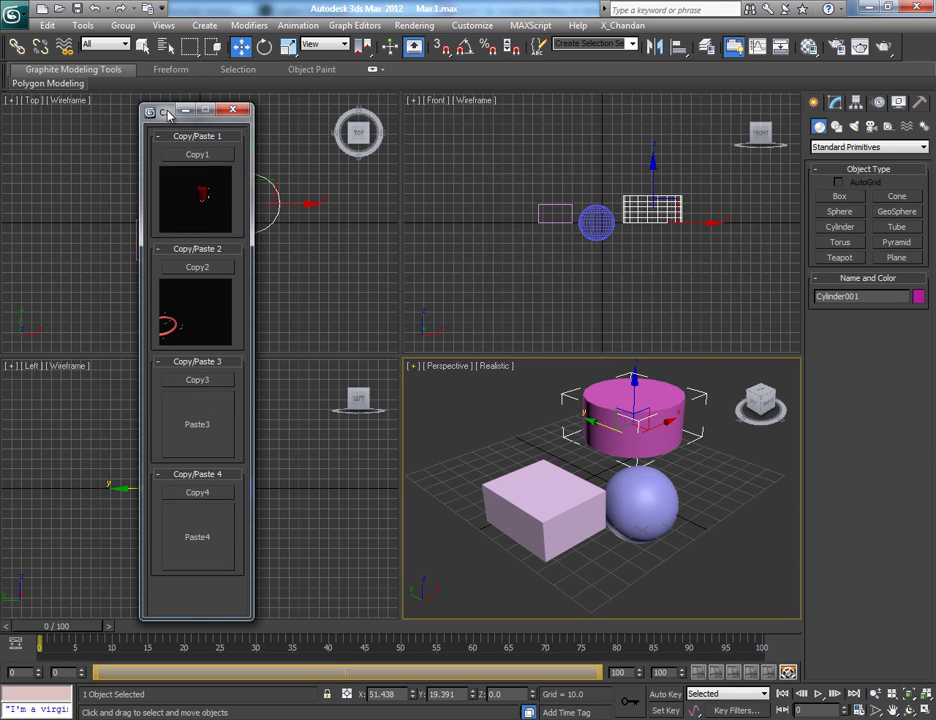
Select the cylinder in the perspective view
click(722, 486)
alt+middle_drag(718, 481, 702, 476)
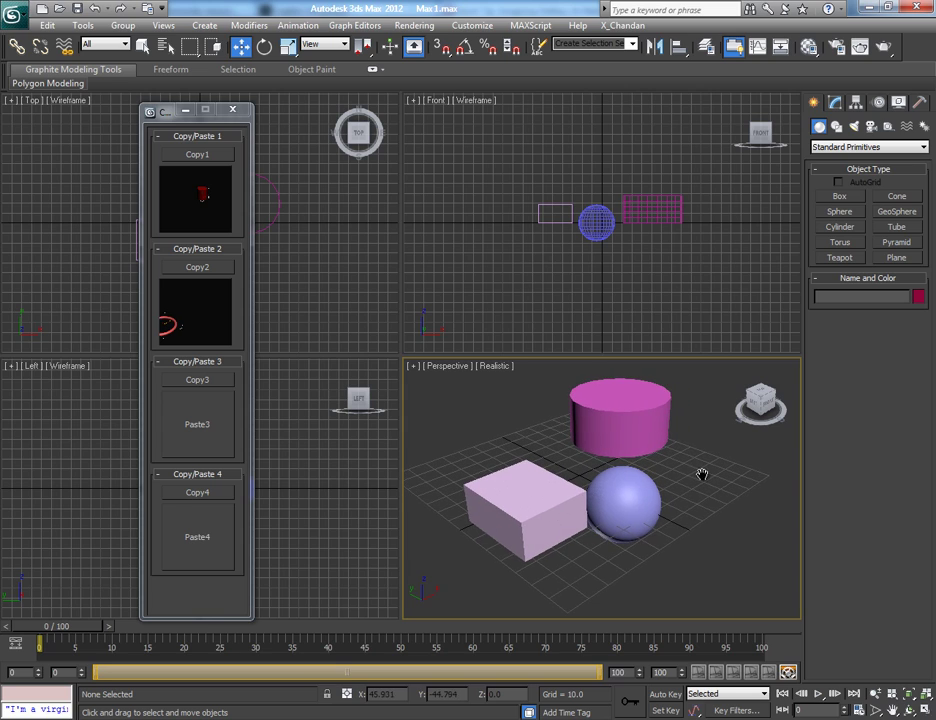
click(624, 425)
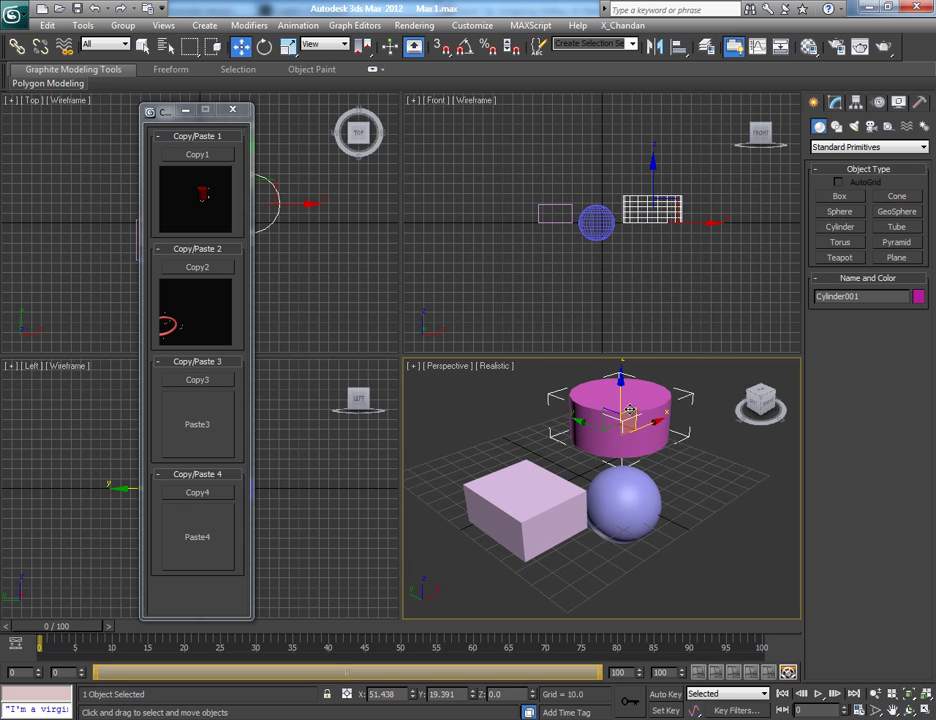
Store the cylinder in Copitor's Copy1 slot and paste it into the Untitled scene
key(q)
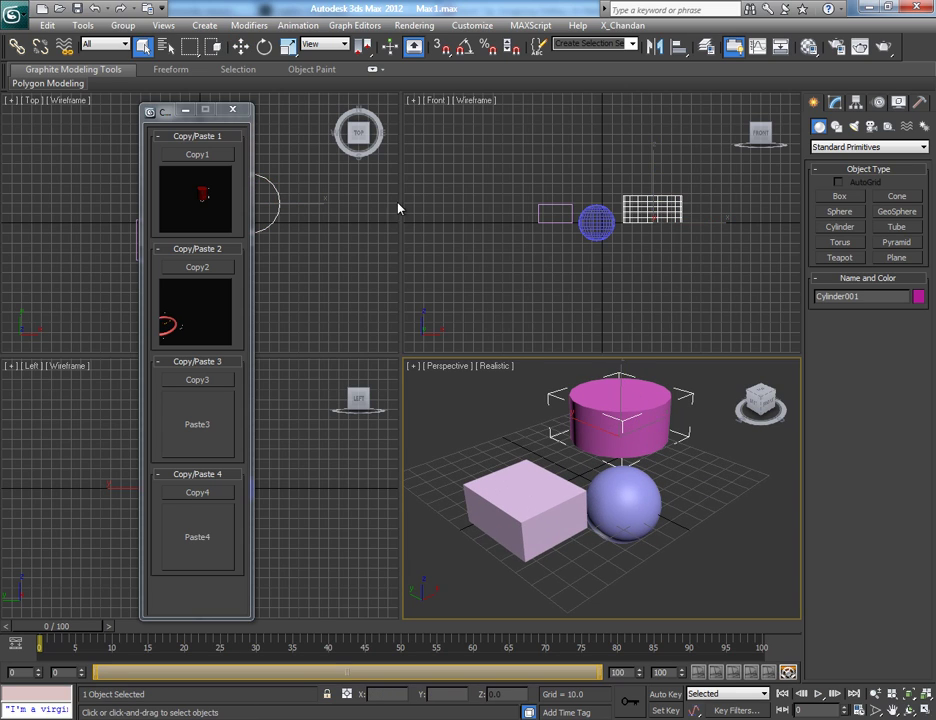
click(203, 157)
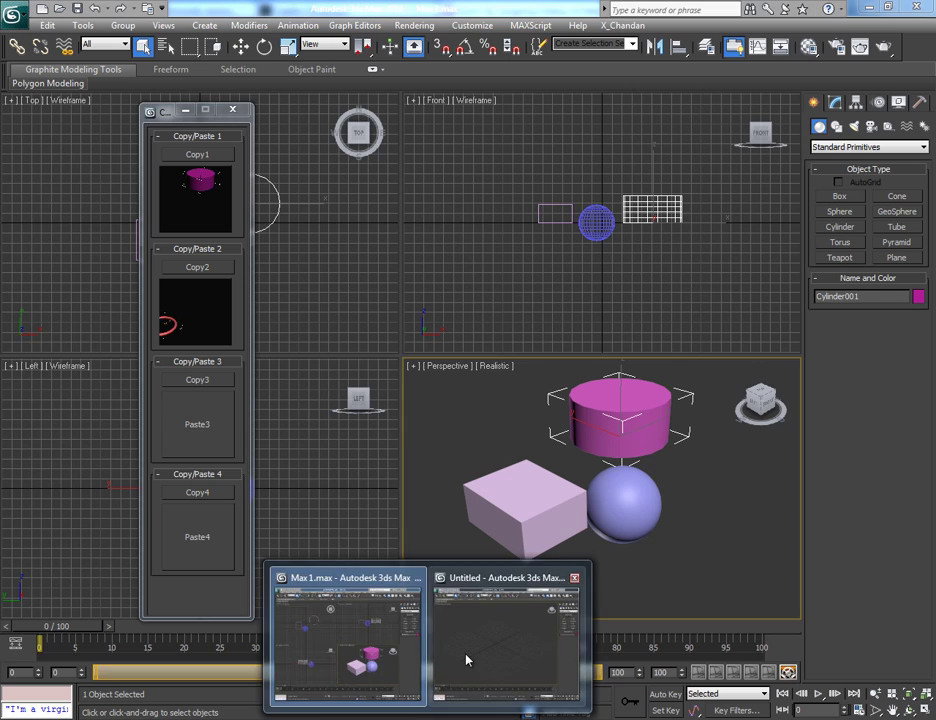
click(468, 655)
click(623, 25)
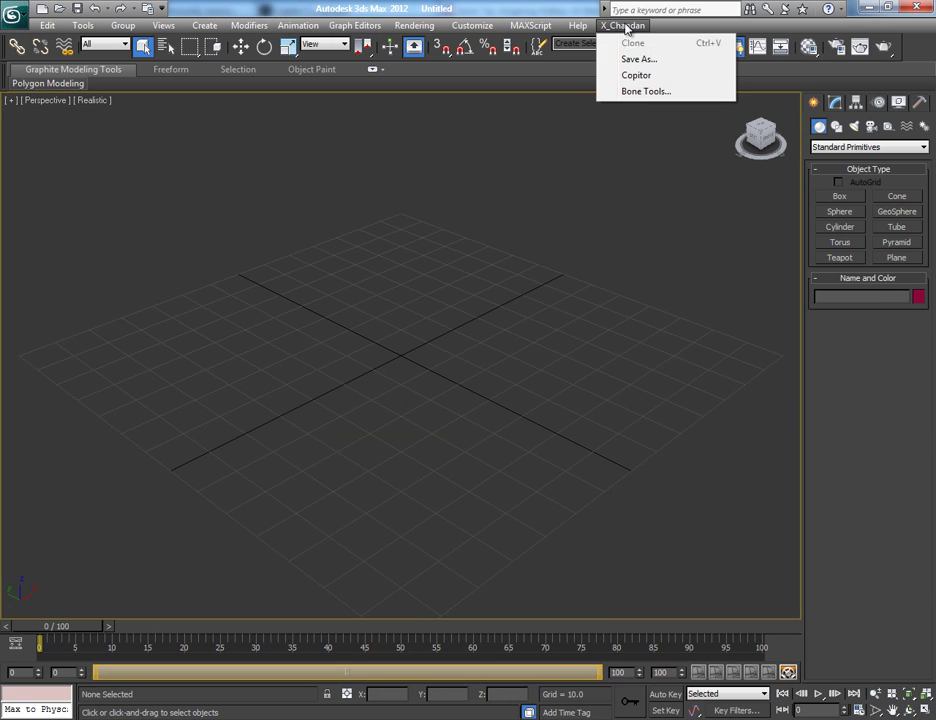
click(637, 77)
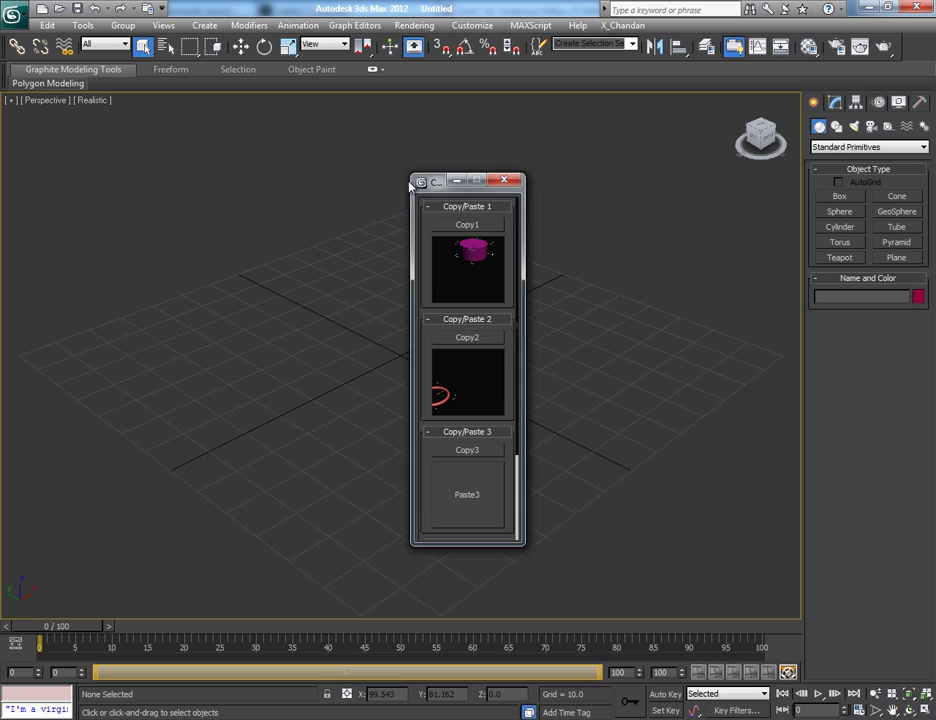
drag(418, 184, 103, 113)
click(138, 196)
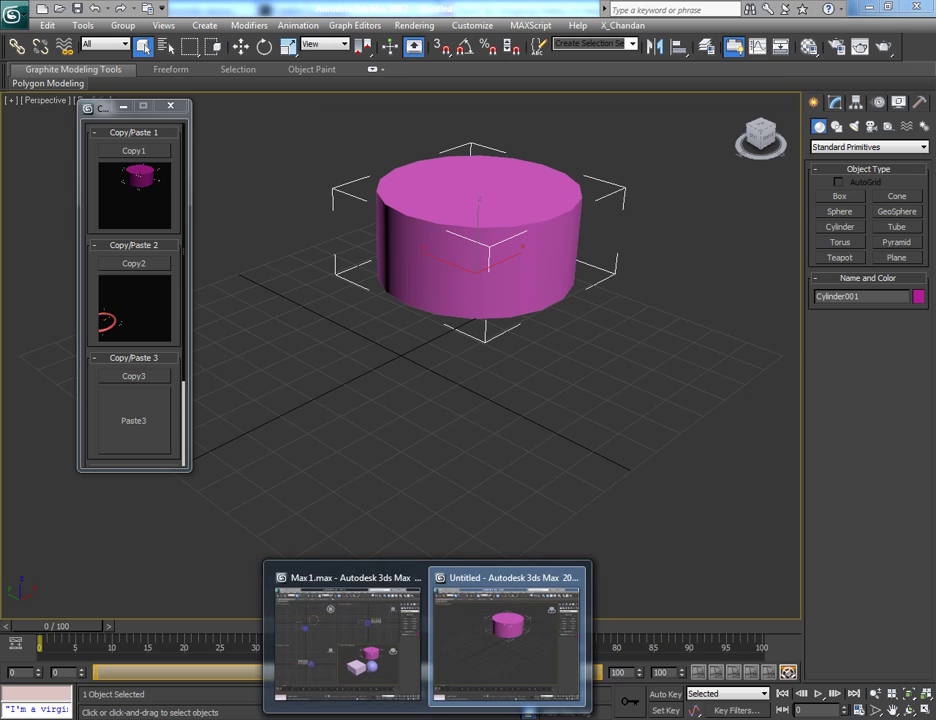
Marquee-select the box and sphere in Max 1.max and store them in Copy2
click(350, 630)
drag(448, 558, 681, 518)
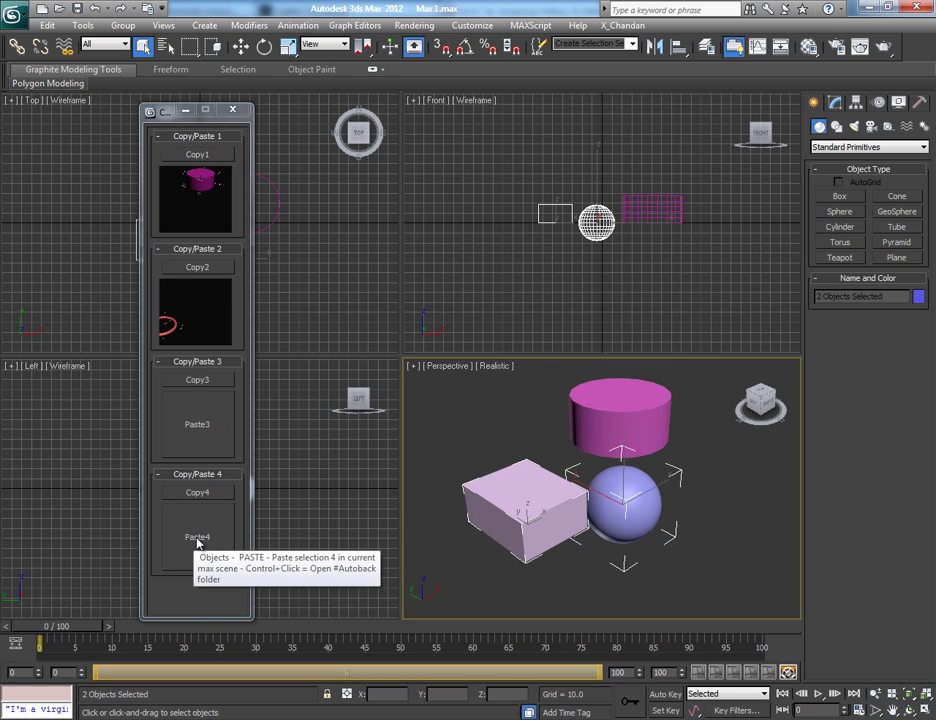
click(197, 267)
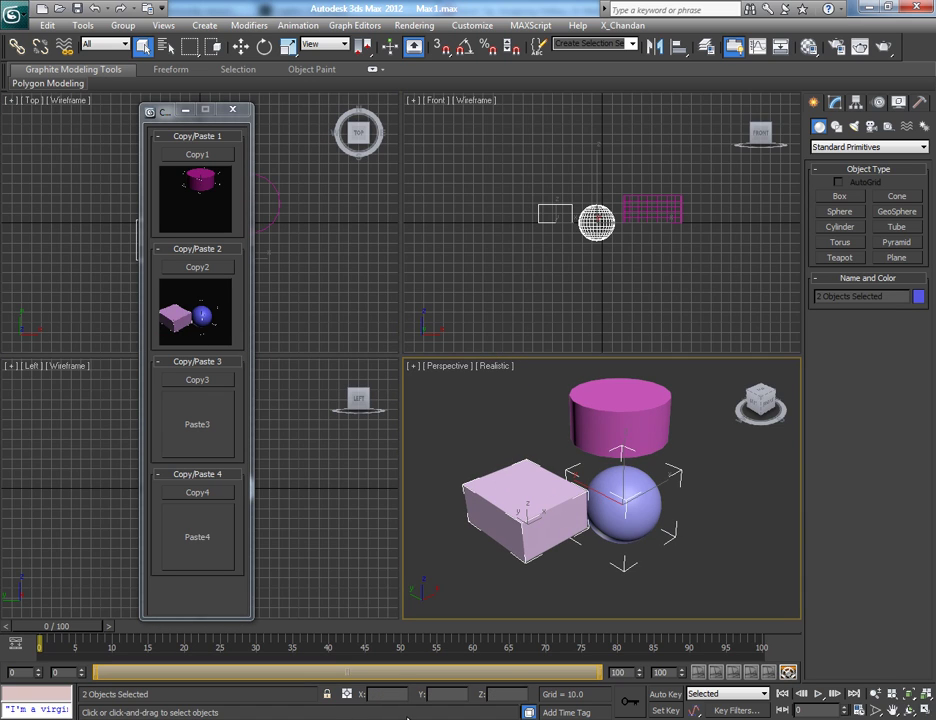
Paste the box and sphere from the Copy/Paste 2 slot into the Untitled scene
mouse_move(407, 718)
click(495, 637)
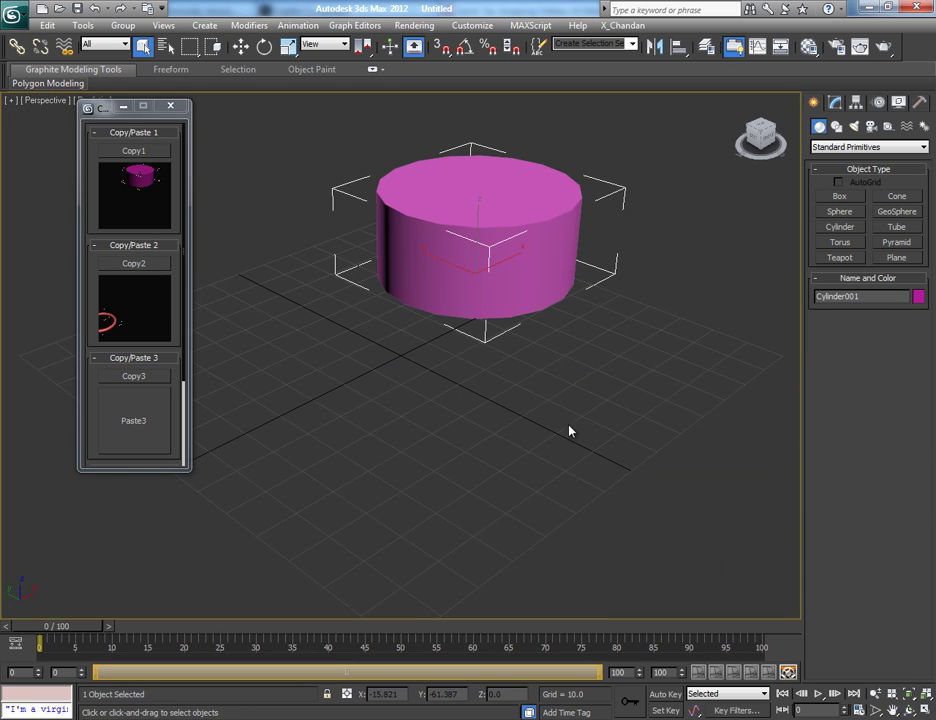
click(143, 305)
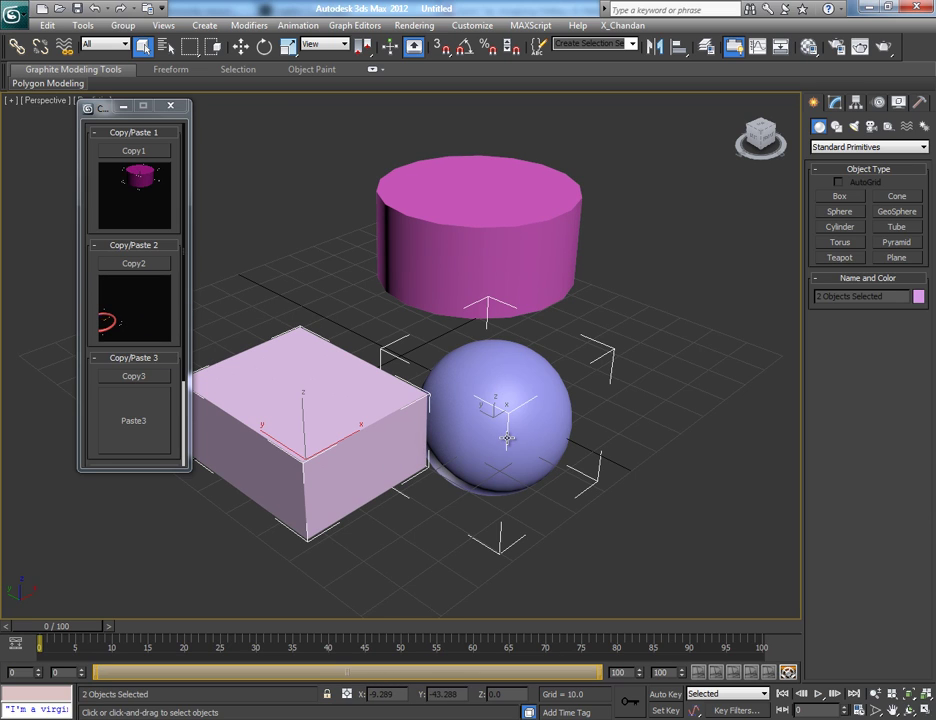
Select the Untitled scene's cylinder and store it in Copitor's Copy1 slot
click(610, 330)
click(560, 272)
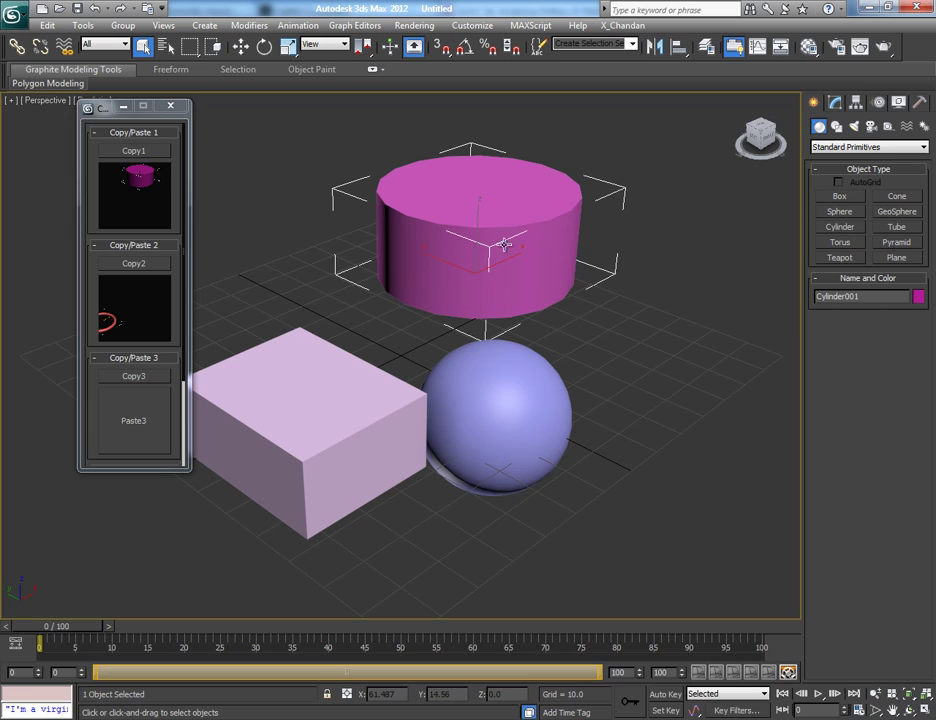
click(134, 151)
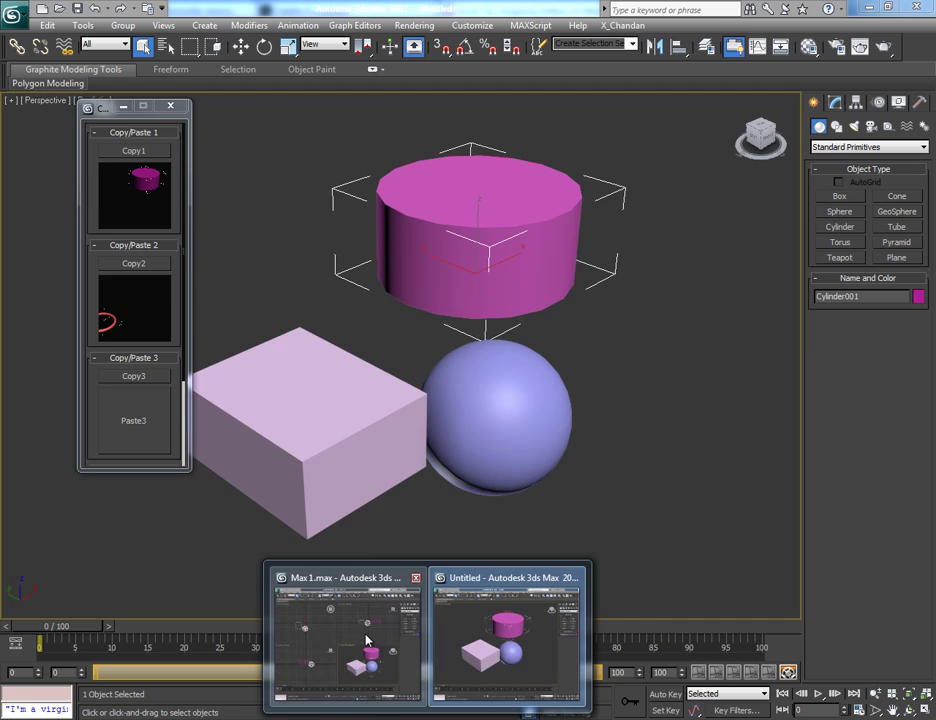
Paste the Copy1 cylinder into Max 1.max and move it to the right of the sphere
click(392, 685)
click(735, 485)
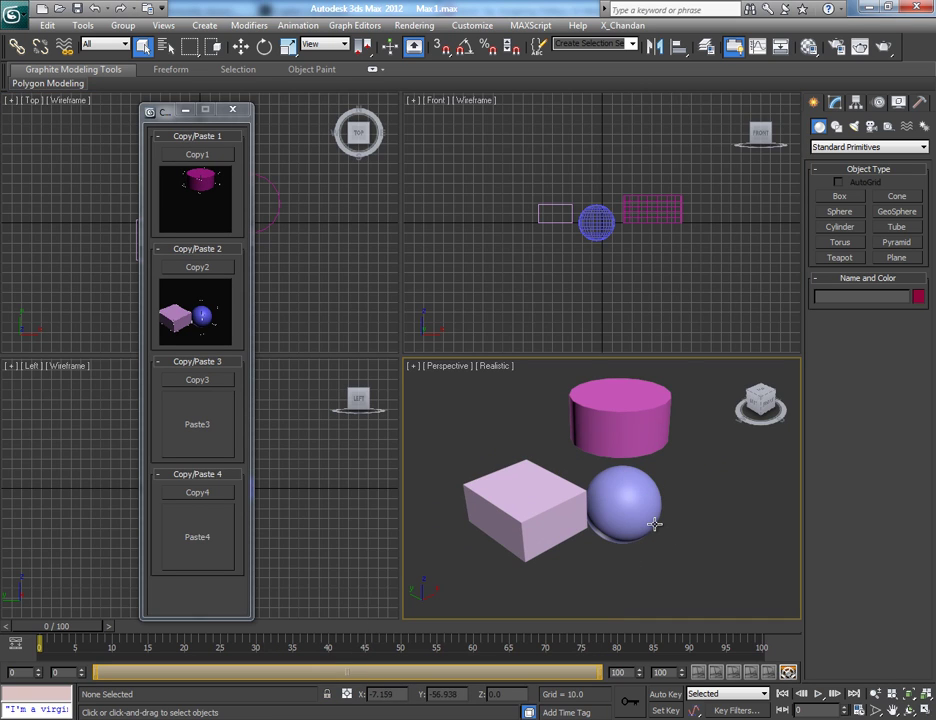
click(188, 191)
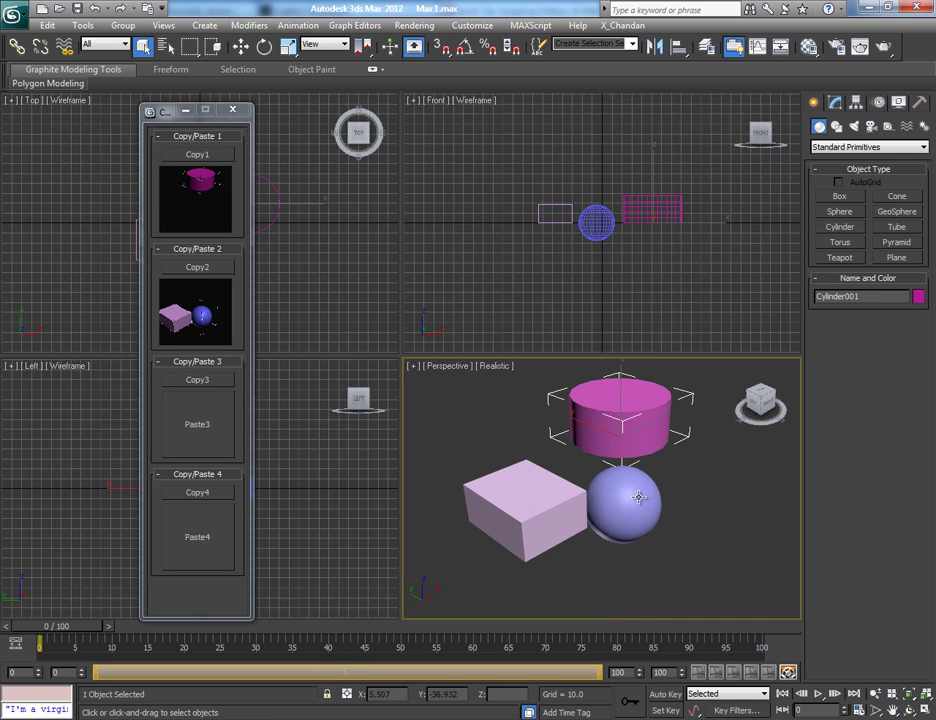
key(w)
shift+drag(590, 440, 706, 511)
mouse_move(706, 511)
middle_down()
mouse_move(664, 572)
mouse_move(675, 550)
middle_up()
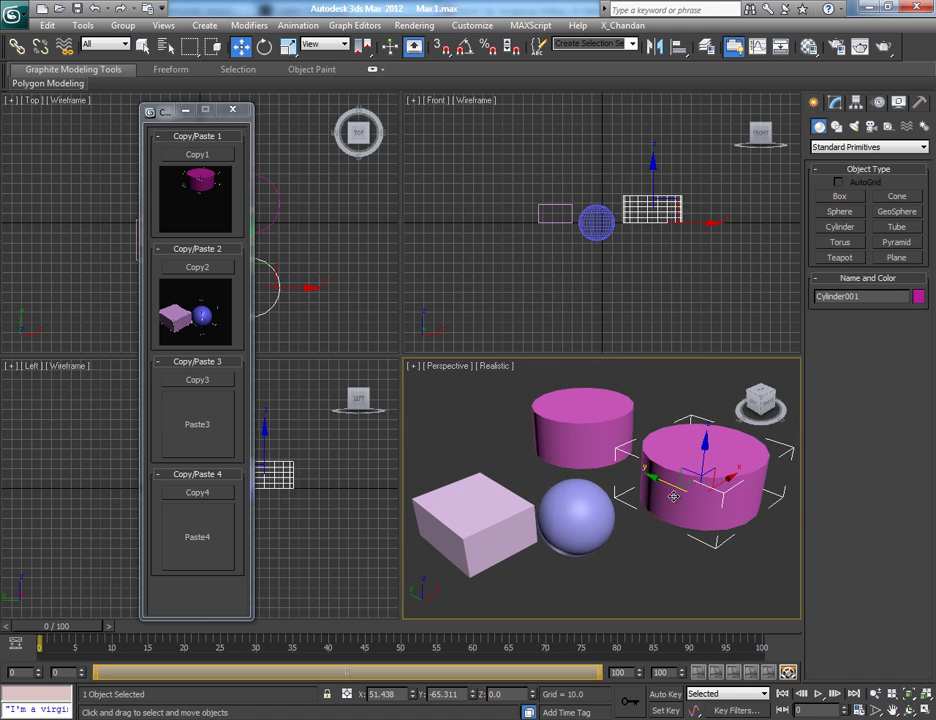